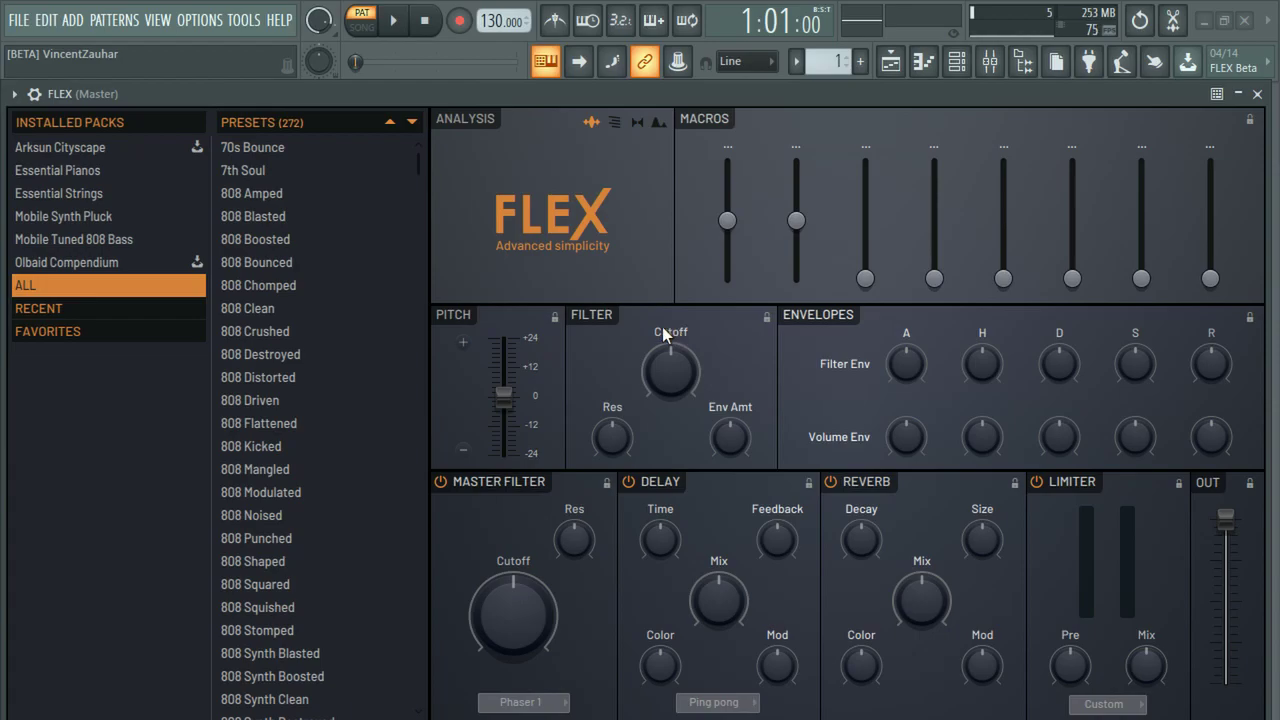
- Load the 70s Bounce preset from the Arksun Cityscape pack and play a series of test notes with it
{"action": "left_click", "coordinate": [64, 148]}
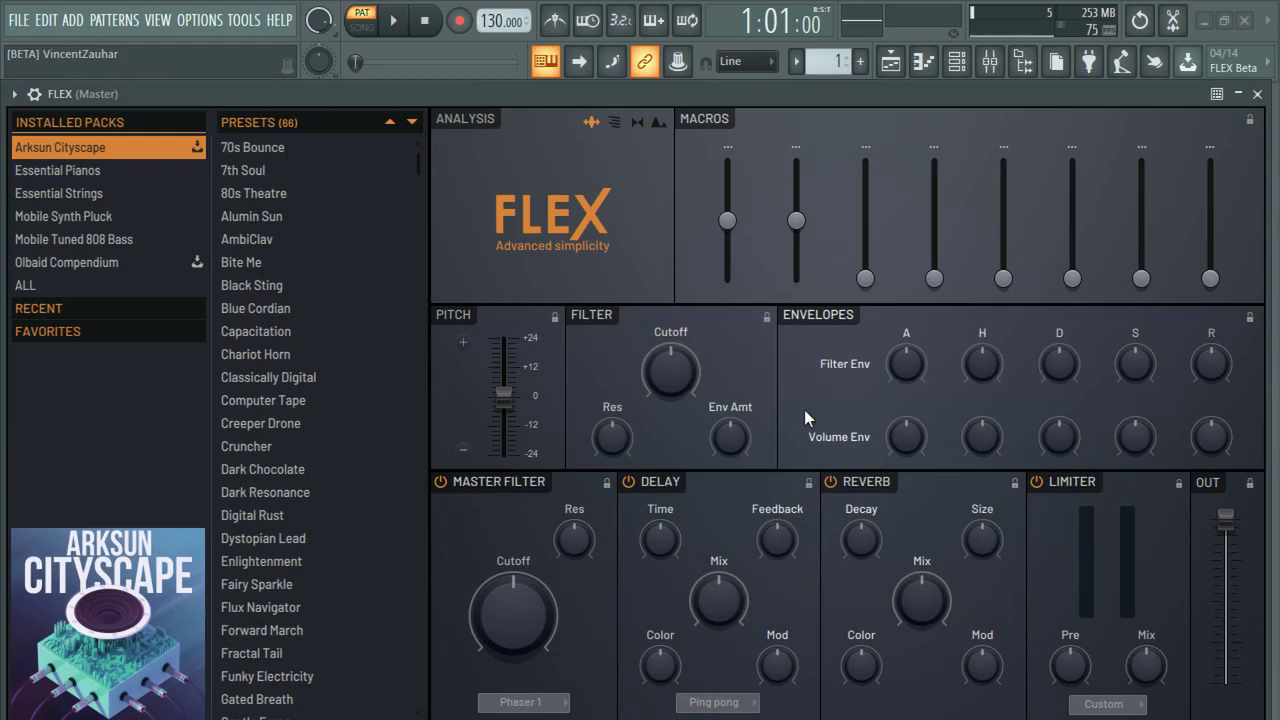
{"action": "left_click", "coordinate": [272, 149]}
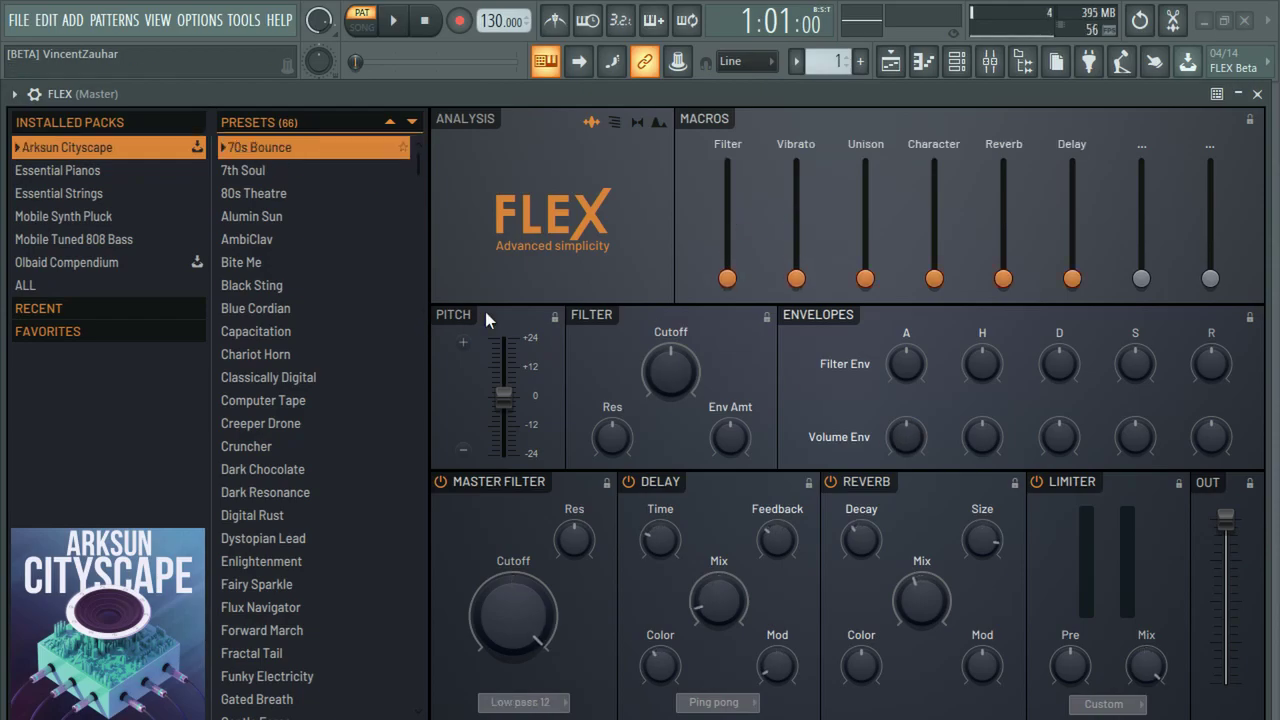
{"action": "key", "text": "z"}
{"action": "key", "text": "z"}
{"action": "key", "text": "z"}
{"action": "key", "text": "z"}
{"action": "key", "text": "z"}
{"action": "key", "text": "z"}
{"action": "key", "text": "z"}
{"action": "key", "text": "z"}
{"action": "key", "text": "c"}
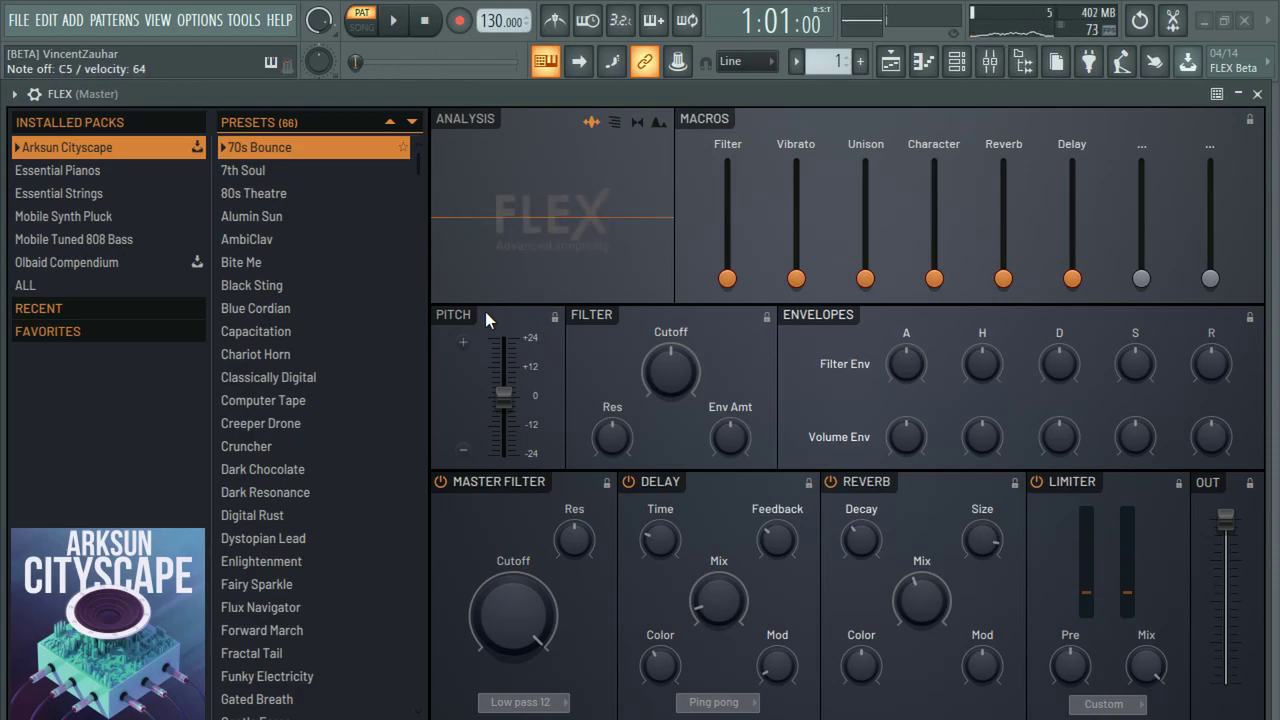
{"action": "key", "text": "q"}
{"action": "key", "text": "q"}
{"action": "key", "text": "n"}
{"action": "key", "text": "q"}
{"action": "key", "text": "q"}
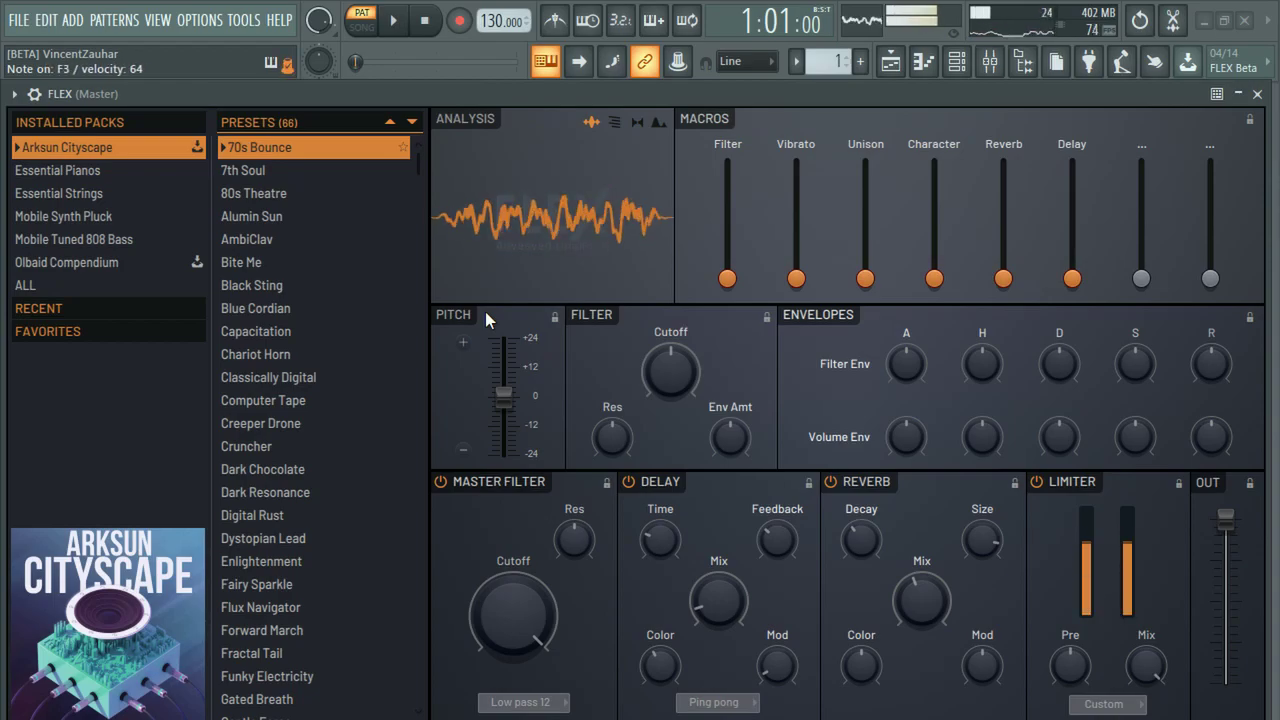
{"action": "key", "text": "z"}
{"action": "key", "text": "z"}
{"action": "key", "text": "w"}
{"action": "key", "text": "q"}
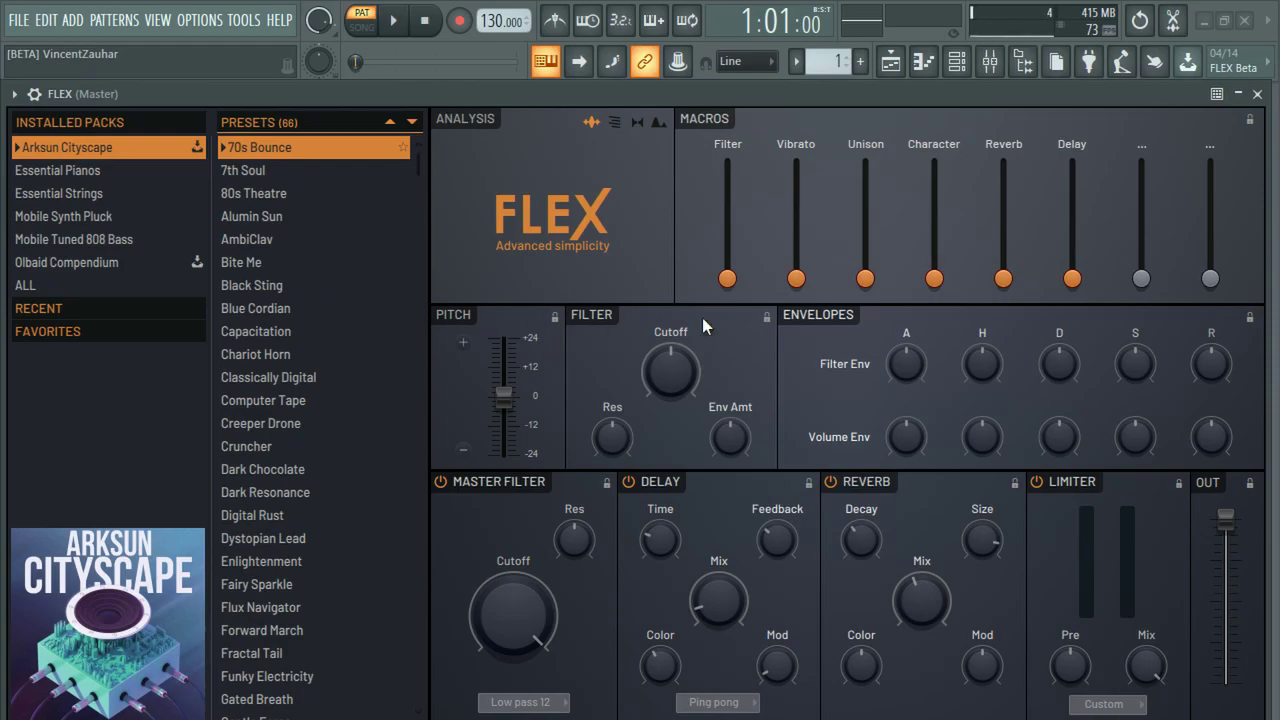
- Audition the 80s Theatre, AmbiClav and Alumin Sun presets, ending with Alumin Sun loaded
{"action": "left_click", "coordinate": [276, 195]}
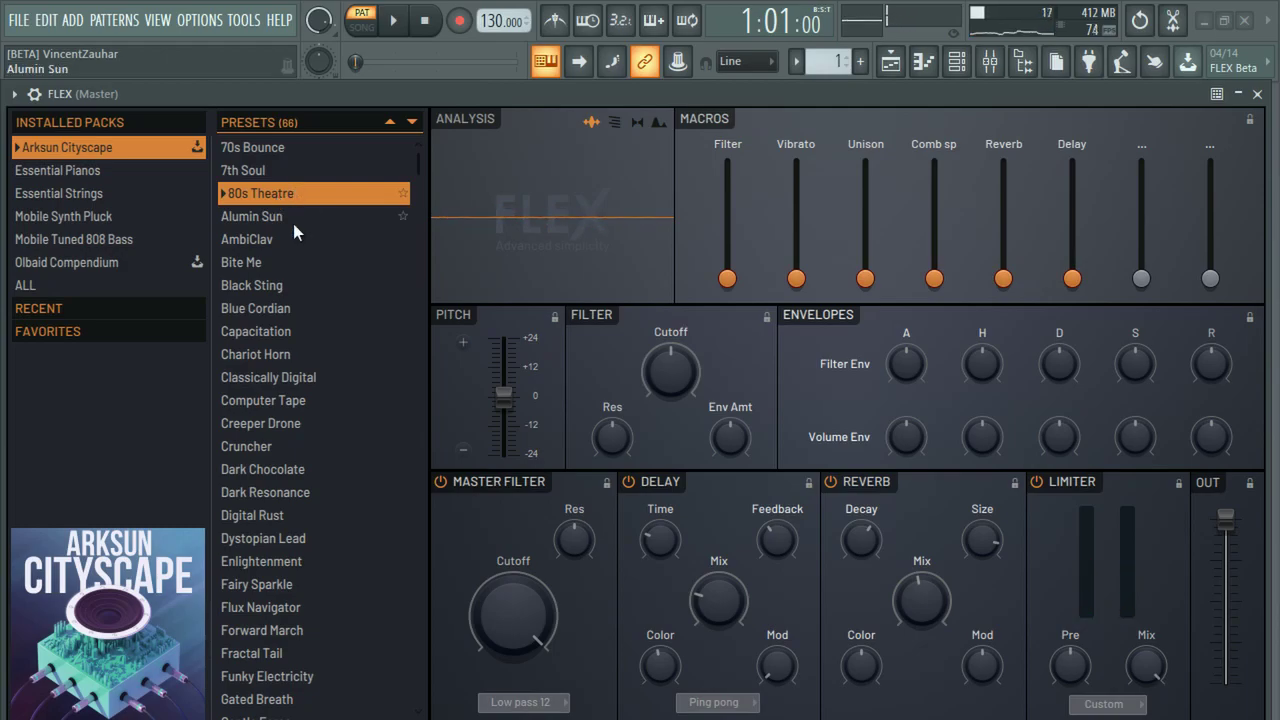
{"action": "left_click", "coordinate": [262, 230]}
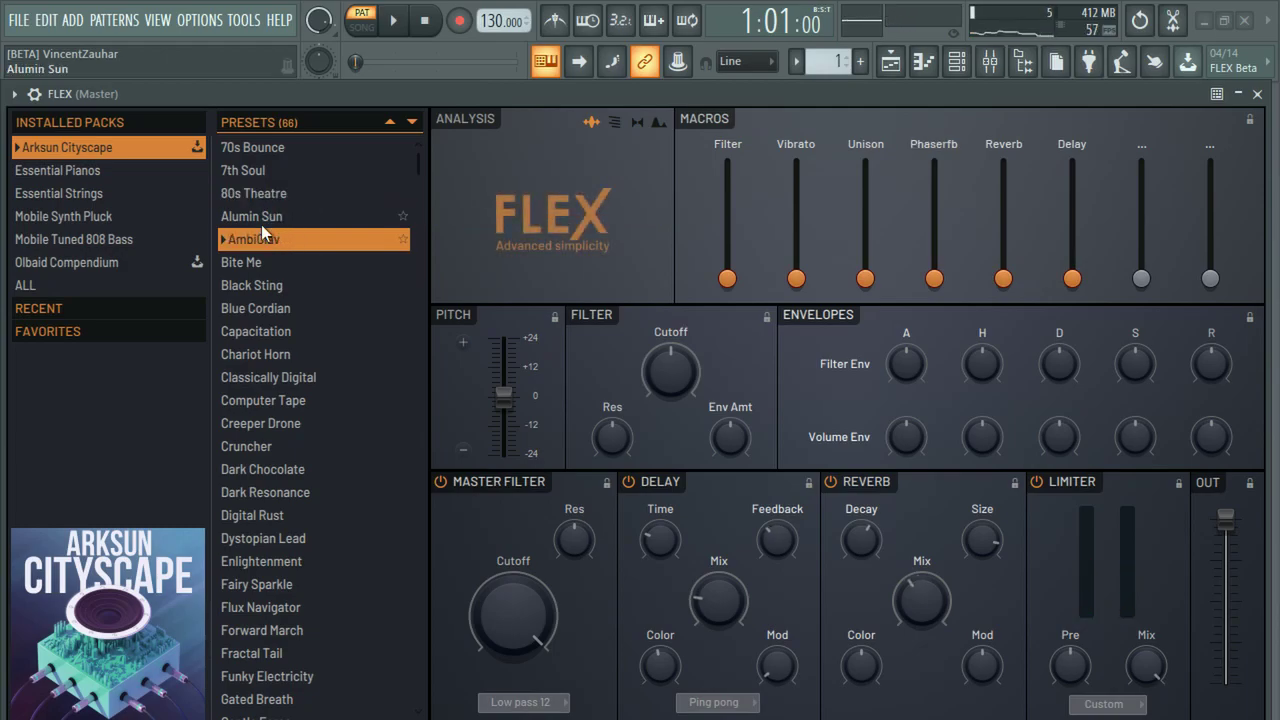
{"action": "left_click", "coordinate": [264, 219]}
{"action": "left_click", "coordinate": [267, 241]}
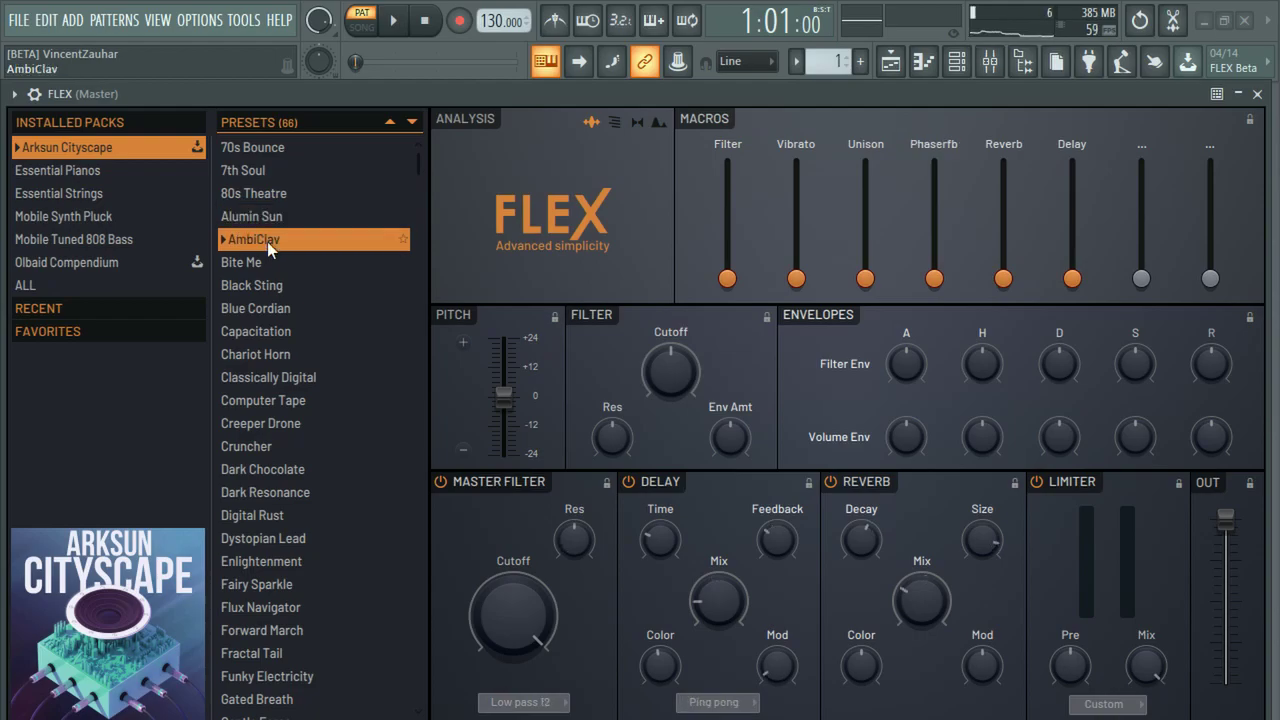
{"action": "key", "text": "Up"}
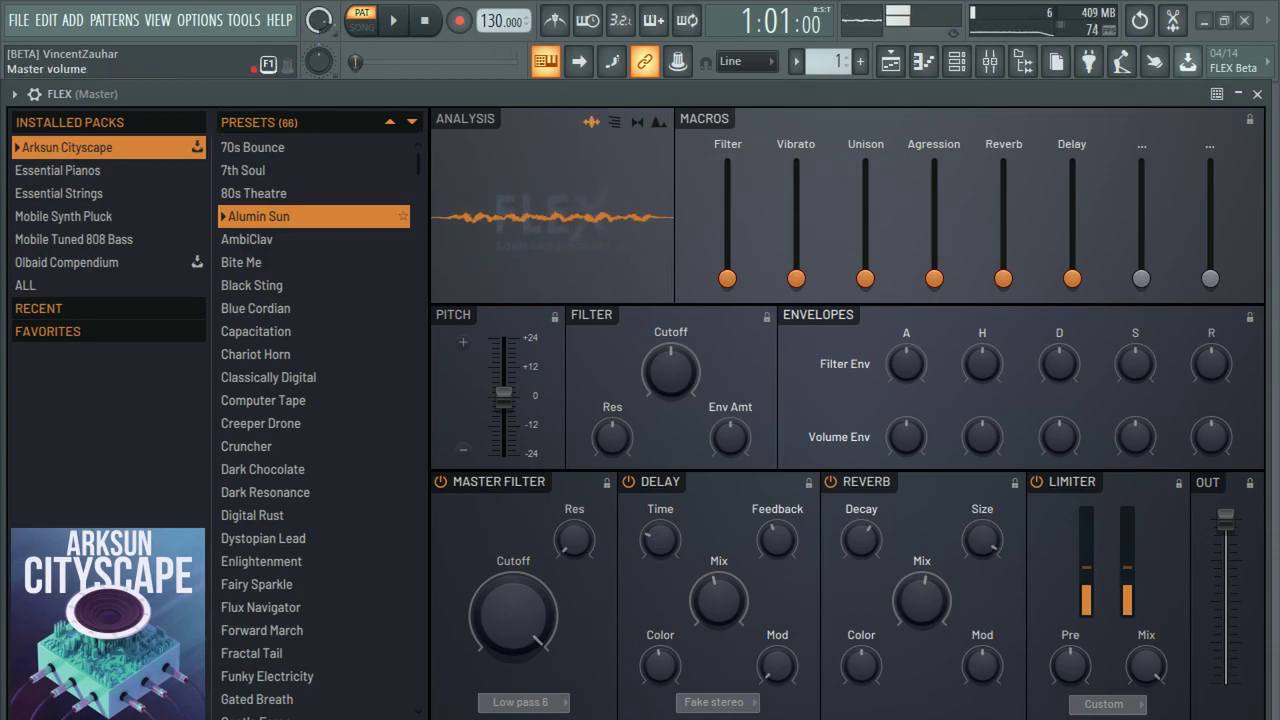
- Audition the Dystopian Lead and Punch It presets from the Arksun Cityscape pack
{"action": "scroll", "coordinate": [294, 383], "scroll_direction": "down", "scroll_amount": 4}
{"action": "scroll", "coordinate": [294, 383], "scroll_direction": "up", "scroll_amount": 4}
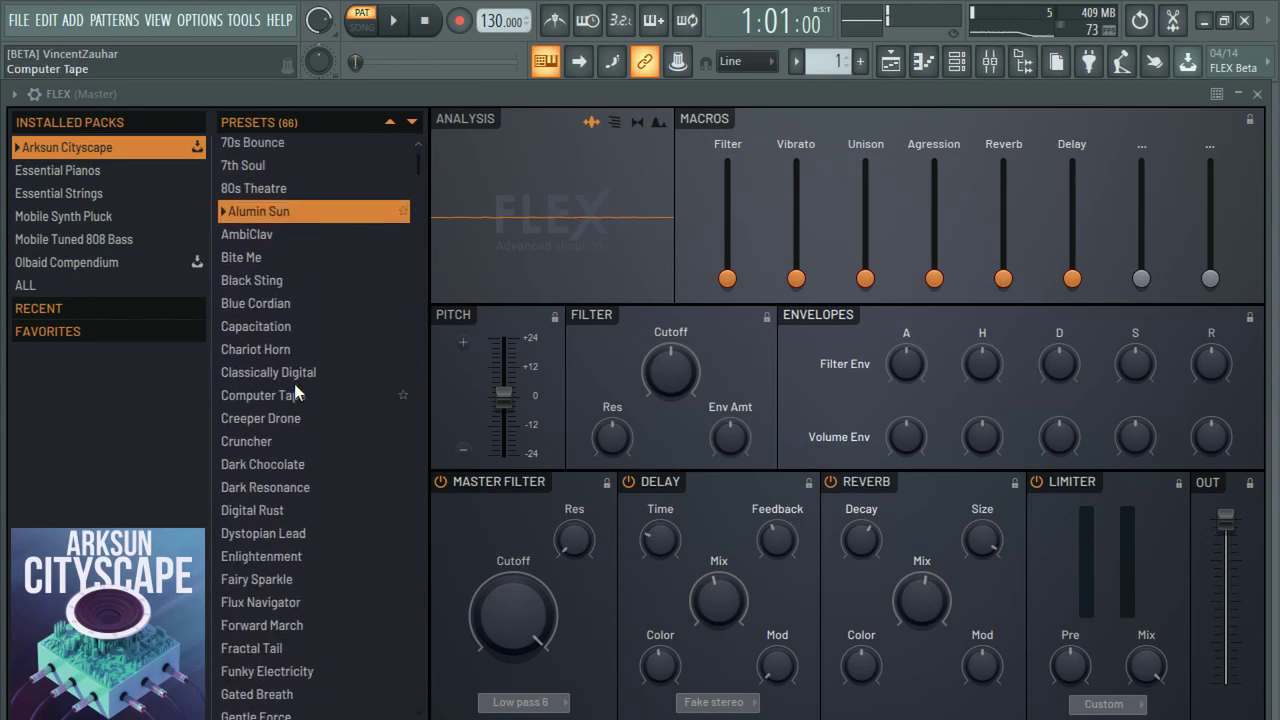
{"action": "left_click", "coordinate": [268, 547]}
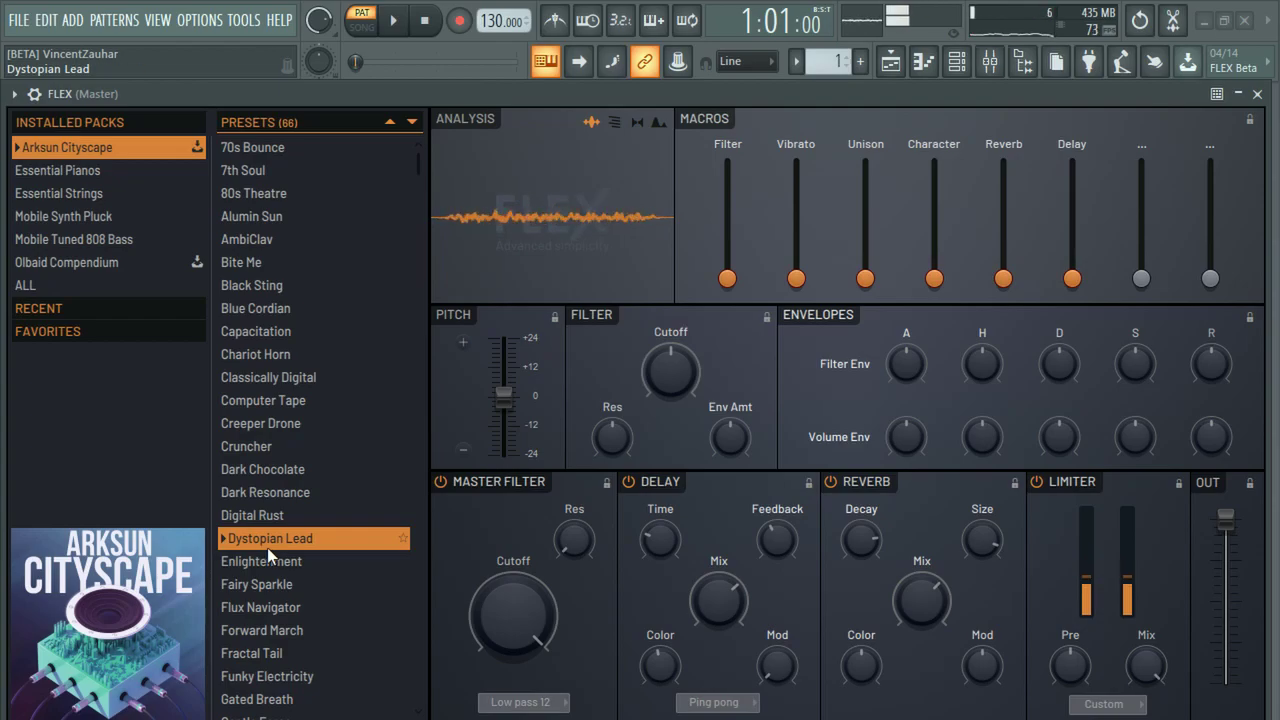
{"action": "scroll", "coordinate": [322, 492], "scroll_direction": "down", "scroll_amount": 10}
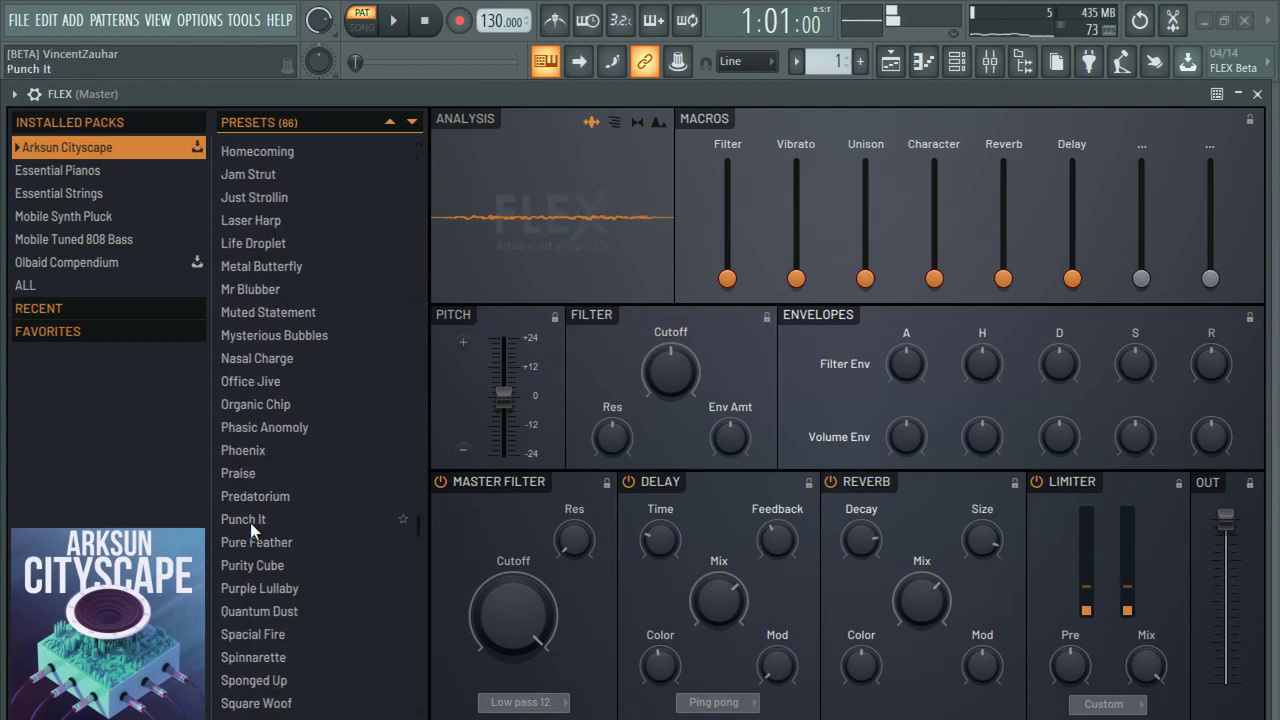
{"action": "left_click", "coordinate": [253, 518]}
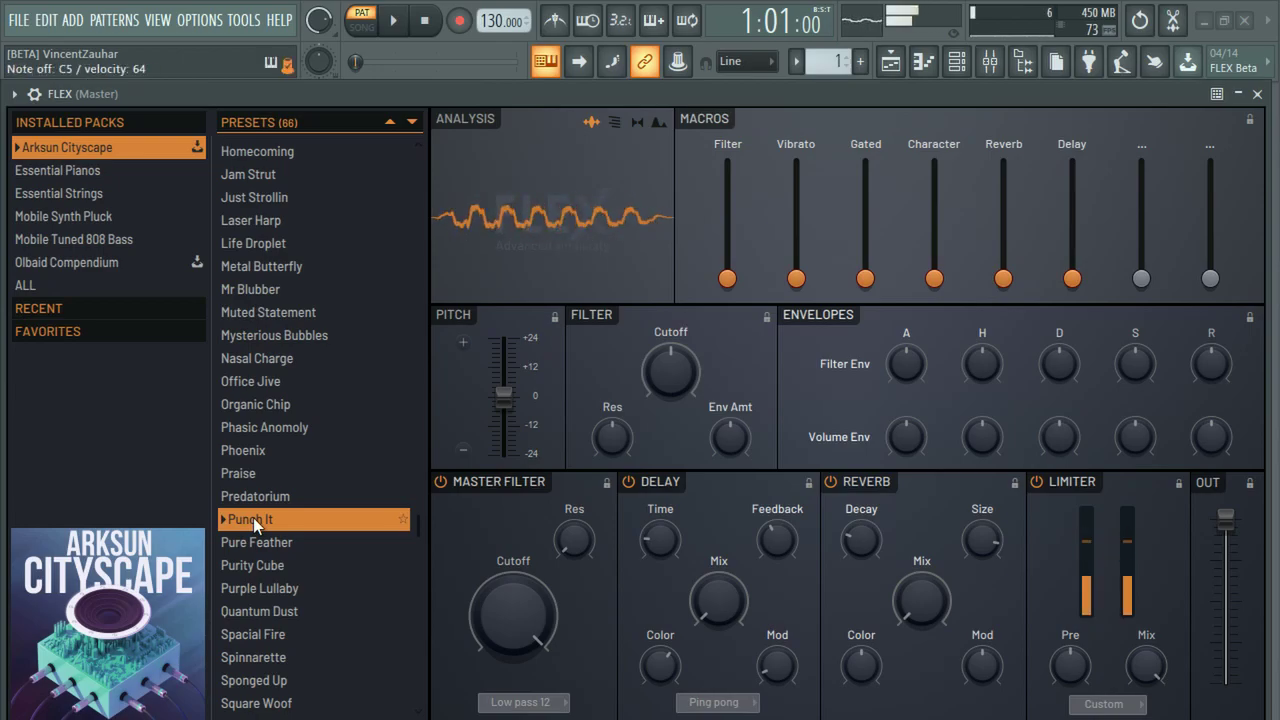
- Audition the Strange Thong and Still Night presets near the end of the Arksun Cityscape list
{"action": "scroll", "coordinate": [305, 504], "scroll_direction": "down", "scroll_amount": 4}
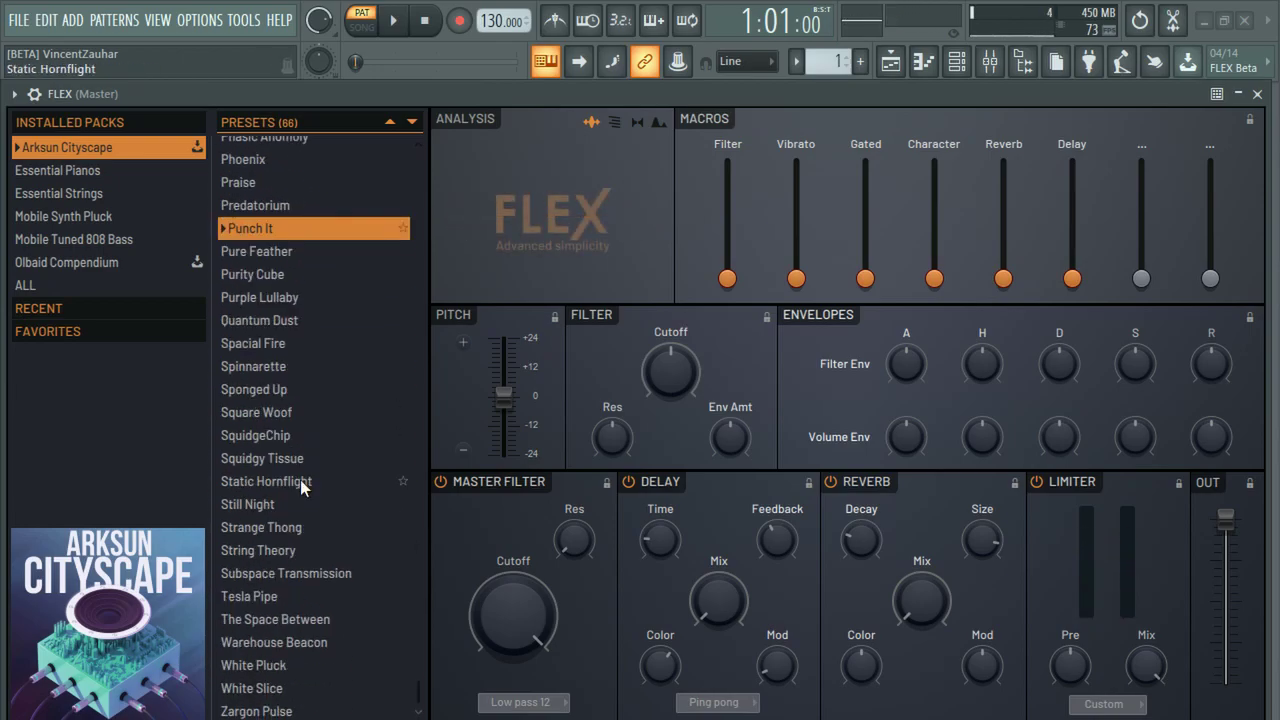
{"action": "left_click", "coordinate": [286, 528]}
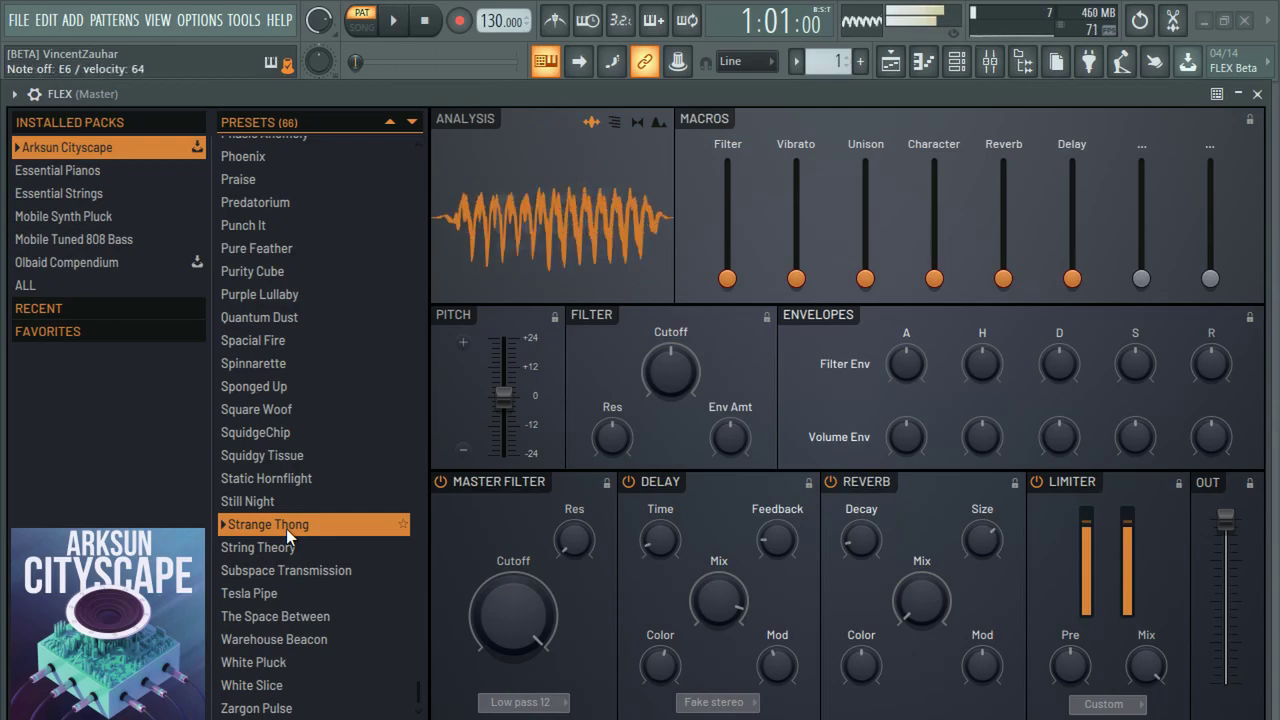
{"action": "left_click", "coordinate": [276, 501]}
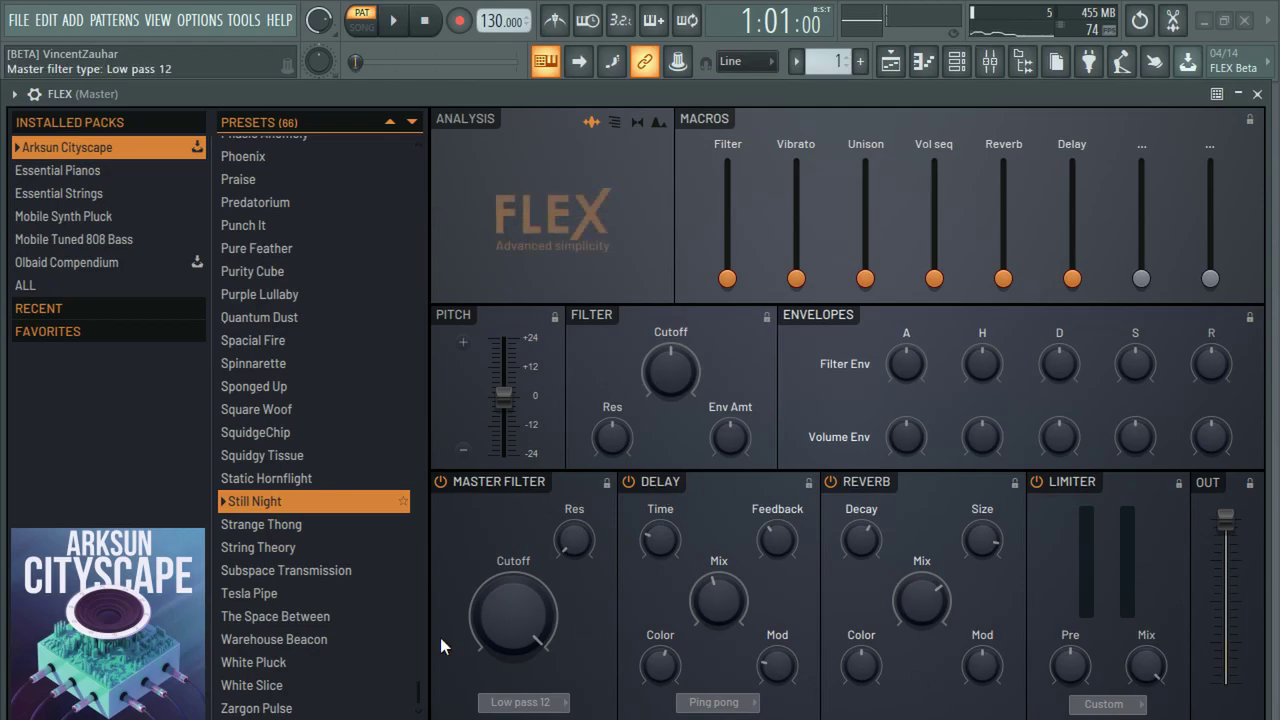
{"action": "scroll", "coordinate": [268, 524], "scroll_direction": "up", "scroll_amount": 10}
{"action": "scroll", "coordinate": [268, 526], "scroll_direction": "down", "scroll_amount": 10}
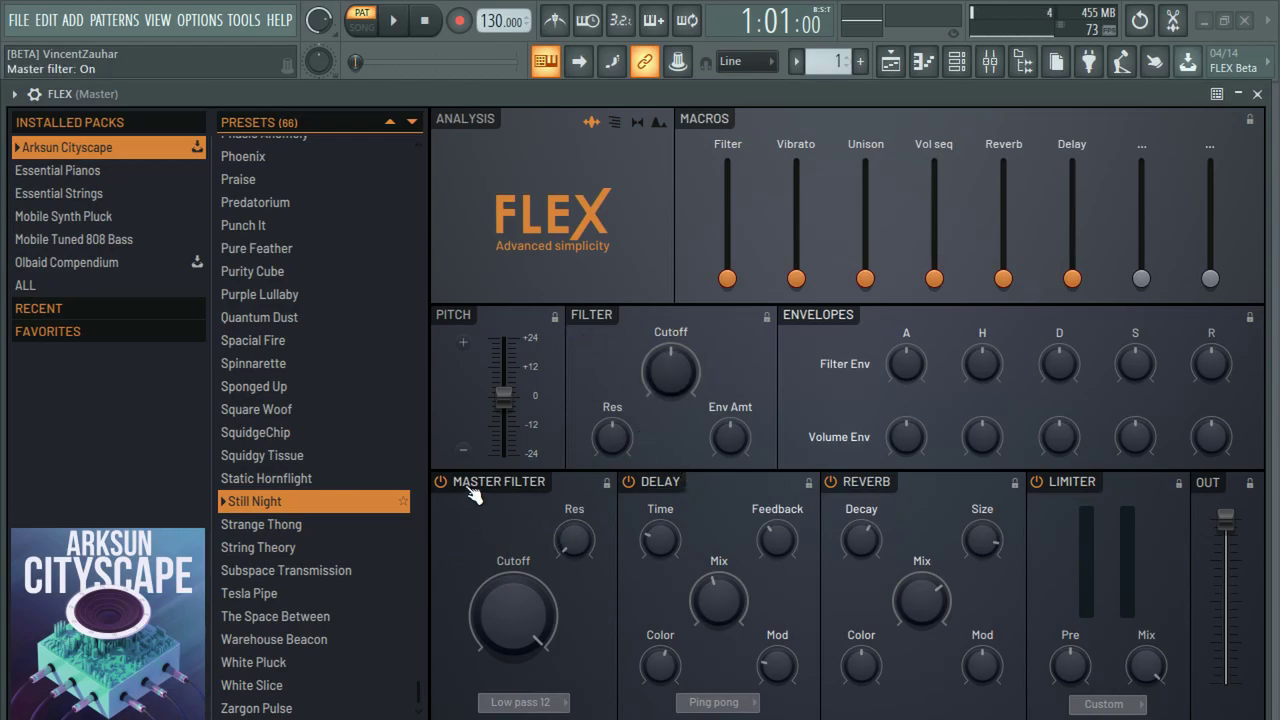
- View the master filter types, lower the master filter cutoff, and try the filter cutoff, envelope amount and output level
{"action": "left_click", "coordinate": [518, 702]}
{"action": "left_click", "coordinate": [459, 711]}
{"action": "left_click_drag", "start_coordinate": [513, 591], "coordinate": [513, 611]}
{"action": "left_click_drag", "start_coordinate": [670, 370], "coordinate": [681, 360]}
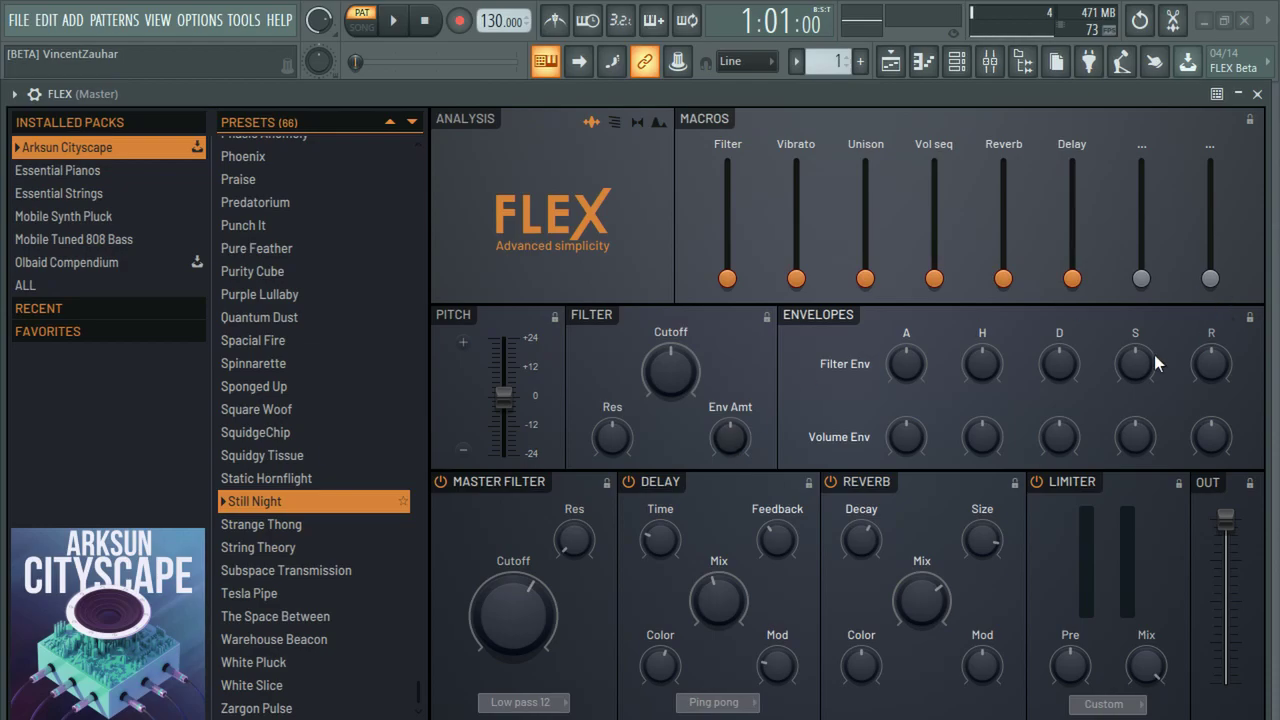
{"action": "left_click_drag", "start_coordinate": [729, 437], "coordinate": [730, 440]}
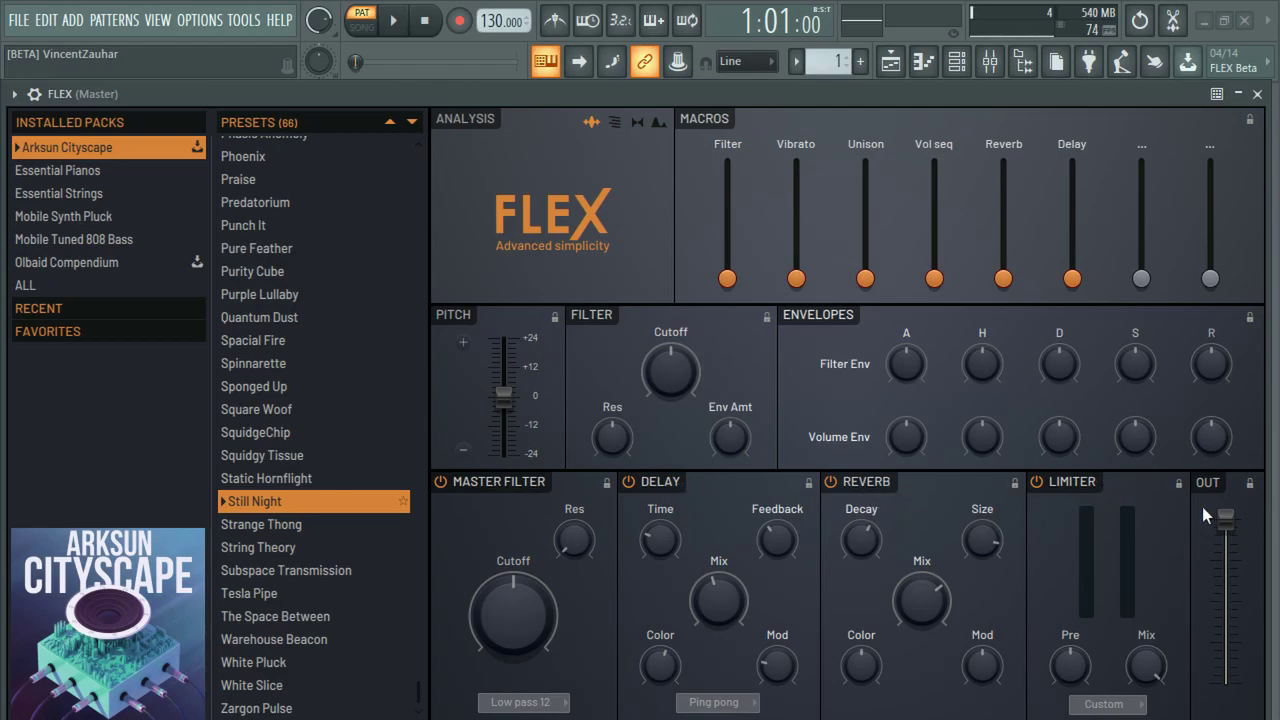
{"action": "mouse_move", "coordinate": [1225, 515]}
{"action": "left_mouse_down"}
{"action": "mouse_move", "coordinate": [1225, 533]}
{"action": "mouse_move", "coordinate": [1229, 521]}
{"action": "left_mouse_up"}
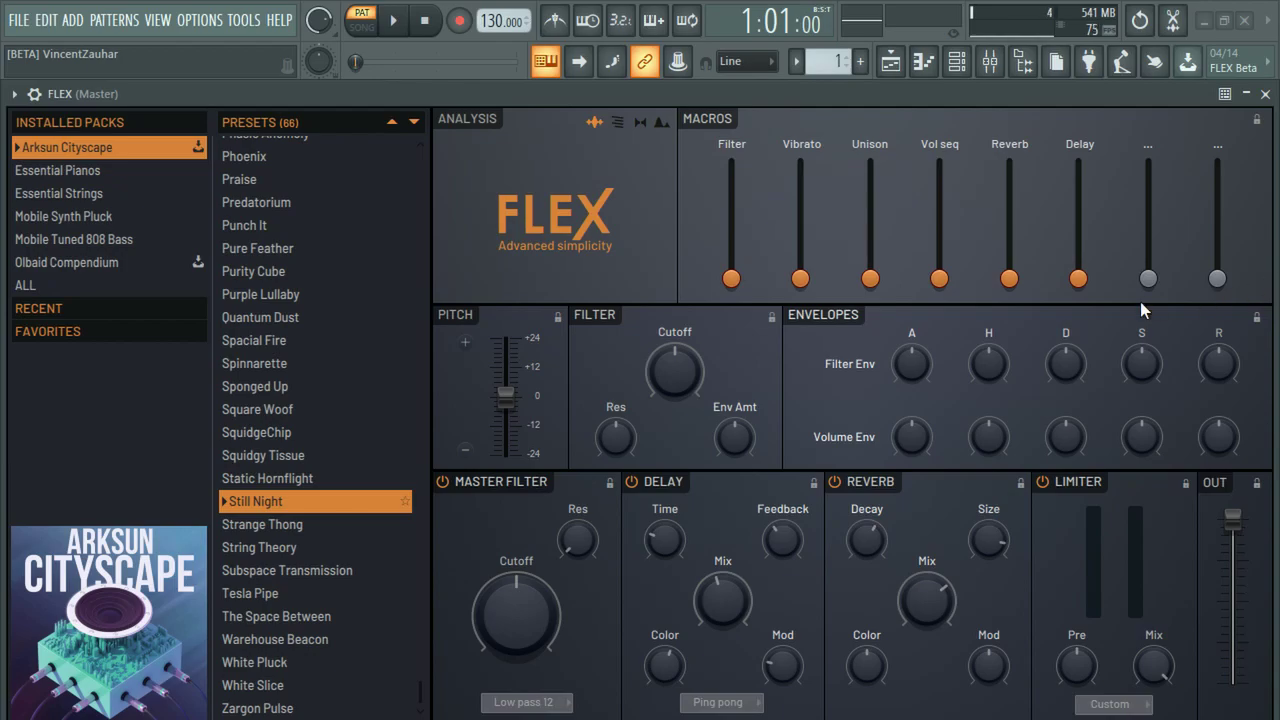
- Load the Sponged Up preset and try its master filter cutoff and macro sliders, returning the macros to 0%
{"action": "left_click", "coordinate": [284, 386]}
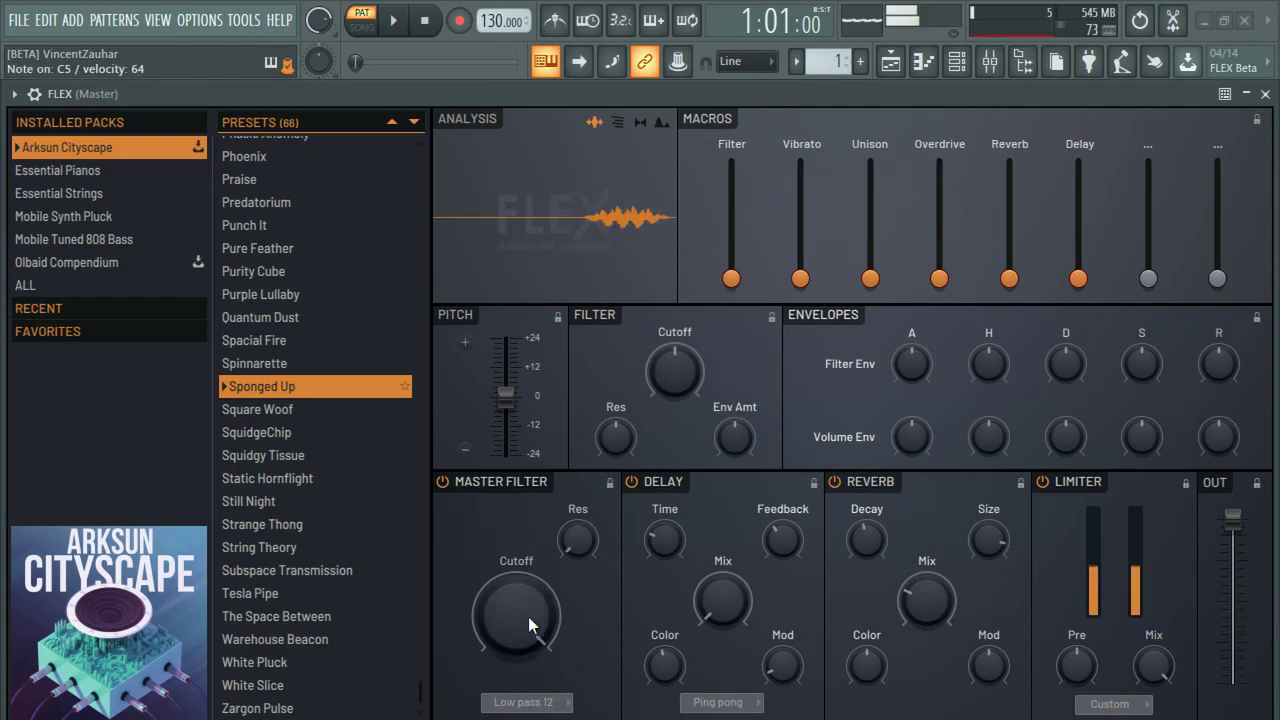
{"action": "mouse_move", "coordinate": [504, 608]}
{"action": "left_mouse_down"}
{"action": "mouse_move", "coordinate": [504, 680]}
{"action": "mouse_move", "coordinate": [504, 608]}
{"action": "left_mouse_up"}
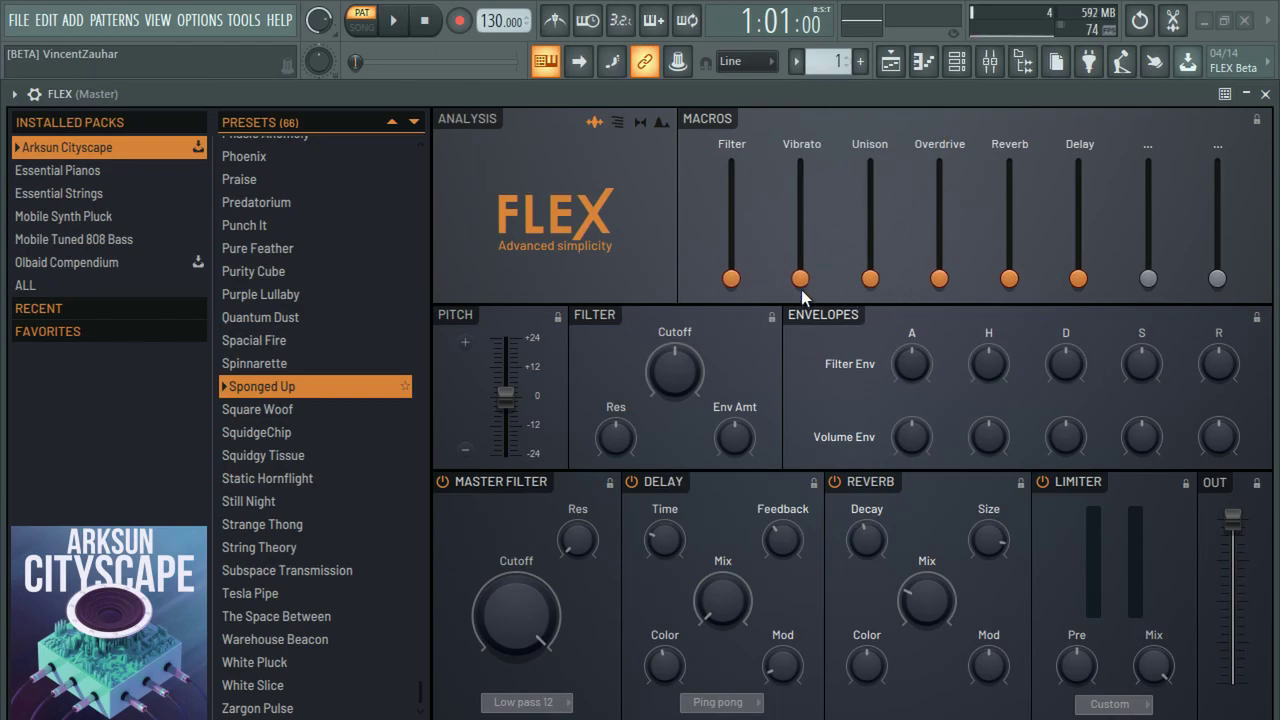
{"action": "left_click_drag", "start_coordinate": [800, 279], "coordinate": [870, 162]}
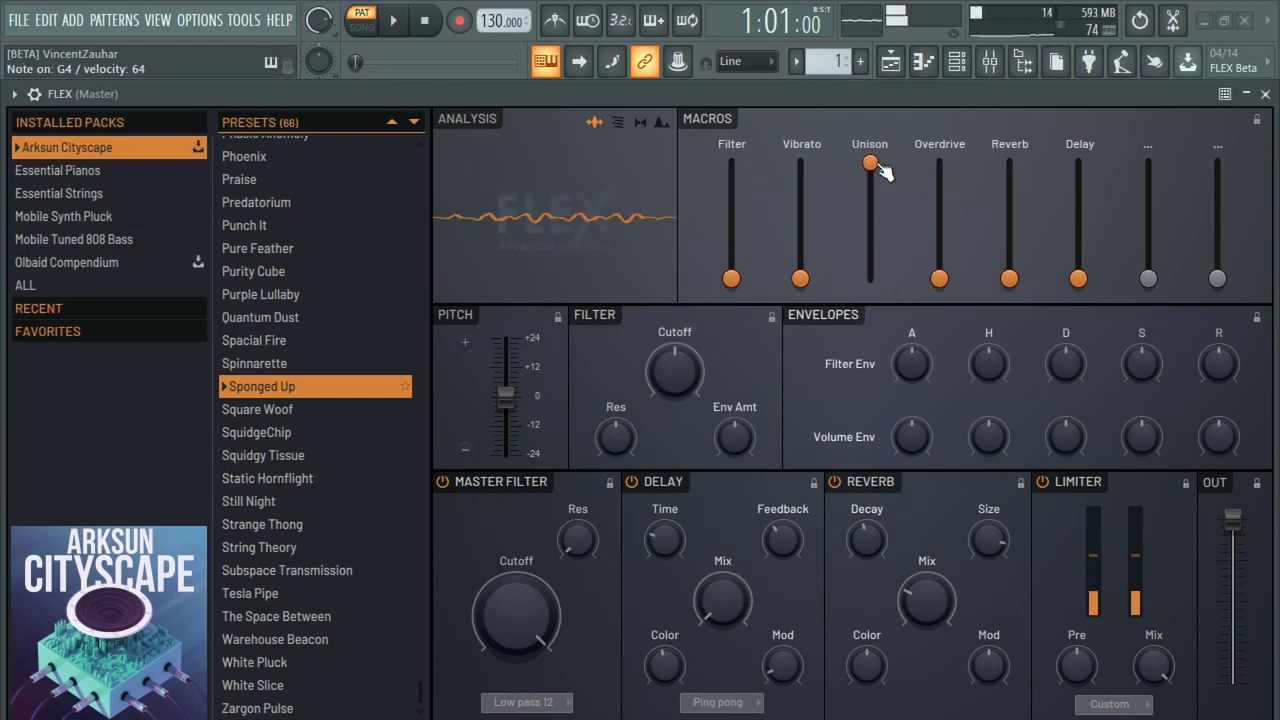
{"action": "left_click_drag", "start_coordinate": [880, 170], "coordinate": [1045, 279]}
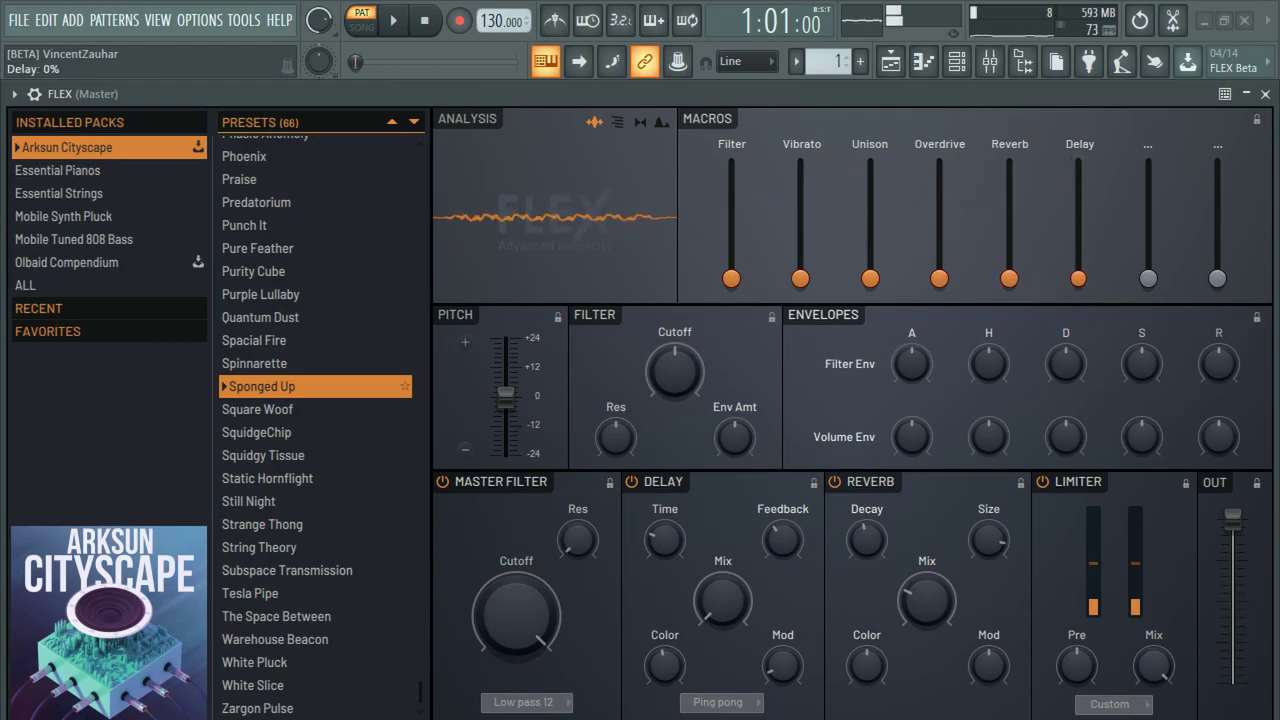
- Audition the Flux Navigator, Dark Resonance and Head Buzzer presets from the Arksun Cityscape pack
{"action": "scroll", "coordinate": [367, 508], "scroll_direction": "up", "scroll_amount": 12}
{"action": "scroll", "coordinate": [367, 508], "scroll_direction": "down", "scroll_amount": 12}
{"action": "scroll", "coordinate": [333, 330], "scroll_direction": "up", "scroll_amount": 9}
{"action": "left_click", "coordinate": [318, 313]}
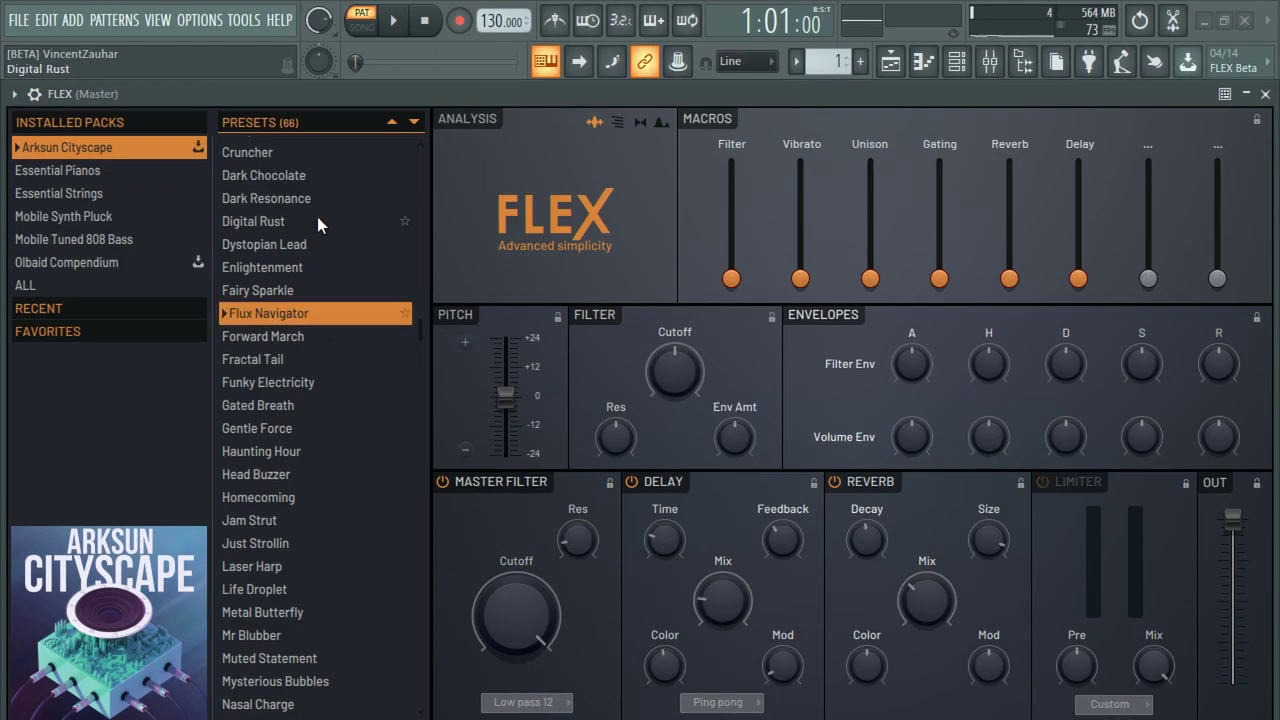
{"action": "left_click", "coordinate": [317, 205]}
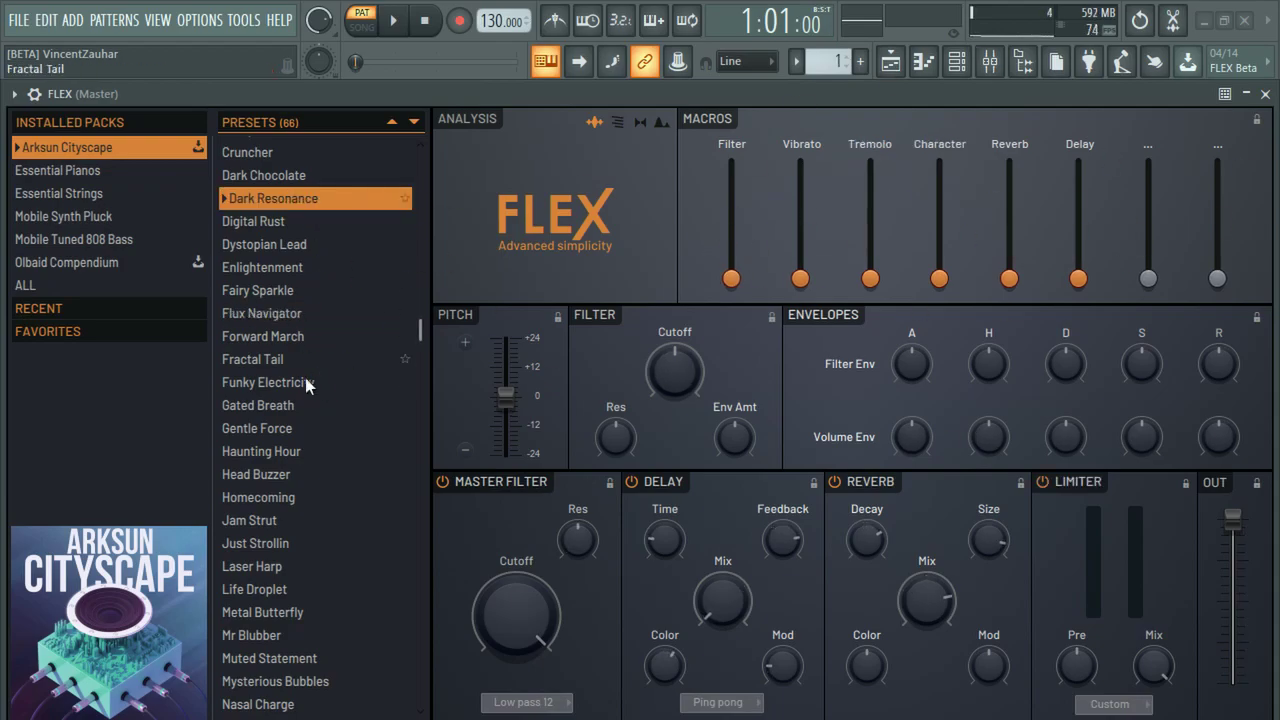
{"action": "left_click", "coordinate": [265, 472]}
- Look through the remaining Arksun Cityscape presets and the preset lists of the Essential Pianos and Essential Strings packs
{"action": "scroll", "coordinate": [323, 410], "scroll_direction": "down", "scroll_amount": 2}
{"action": "scroll", "coordinate": [323, 410], "scroll_direction": "up", "scroll_amount": 7}
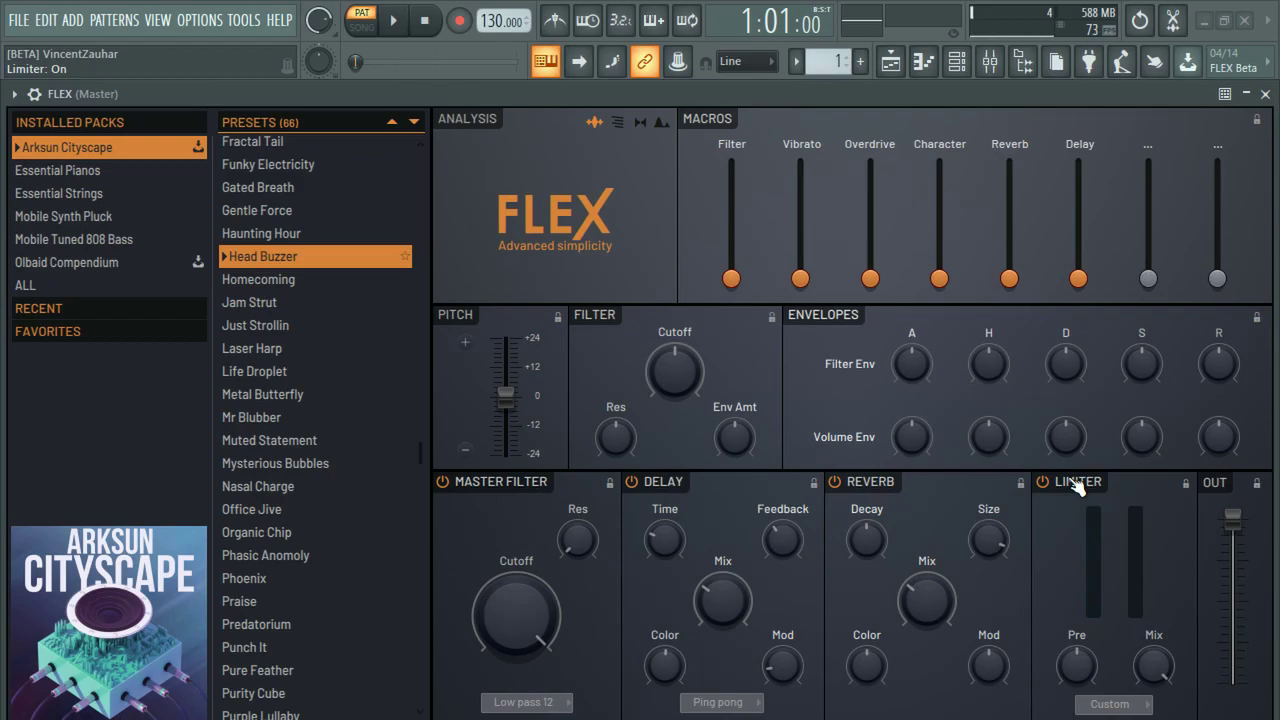
{"action": "scroll", "coordinate": [276, 405], "scroll_direction": "down", "scroll_amount": 12}
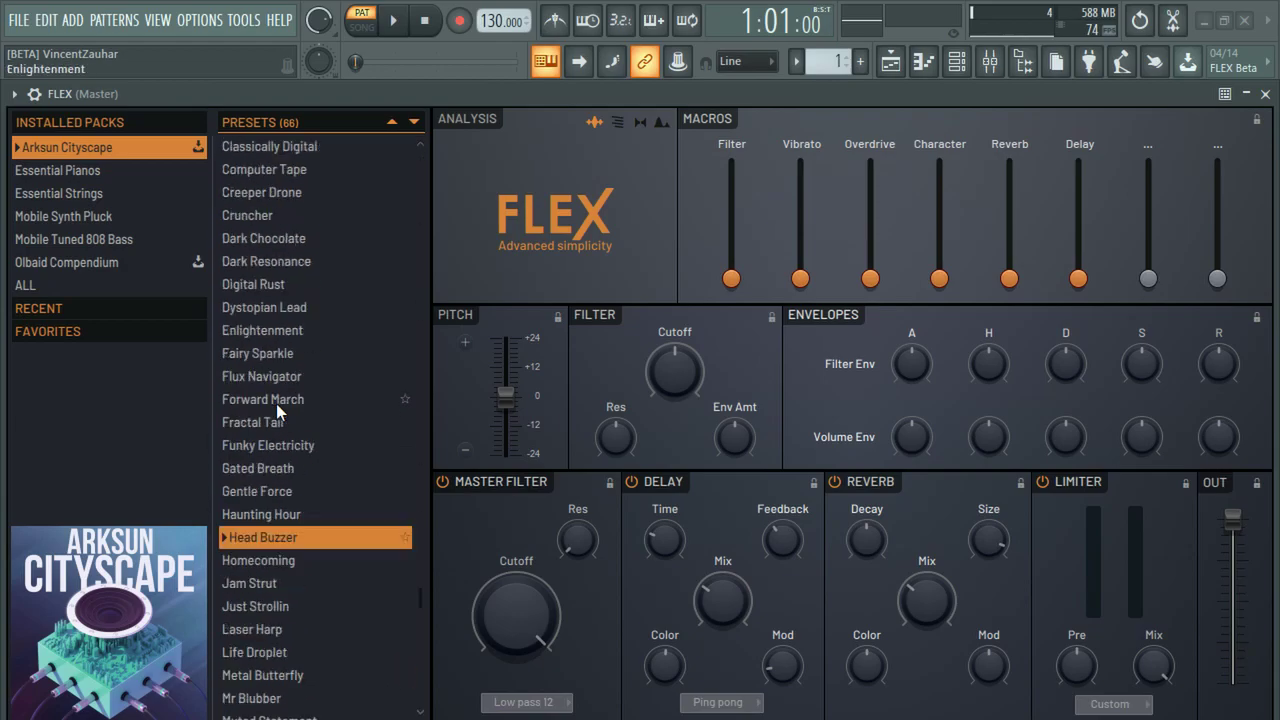
{"action": "scroll", "coordinate": [263, 449], "scroll_direction": "up", "scroll_amount": 9}
{"action": "scroll", "coordinate": [383, 512], "scroll_direction": "up", "scroll_amount": 5}
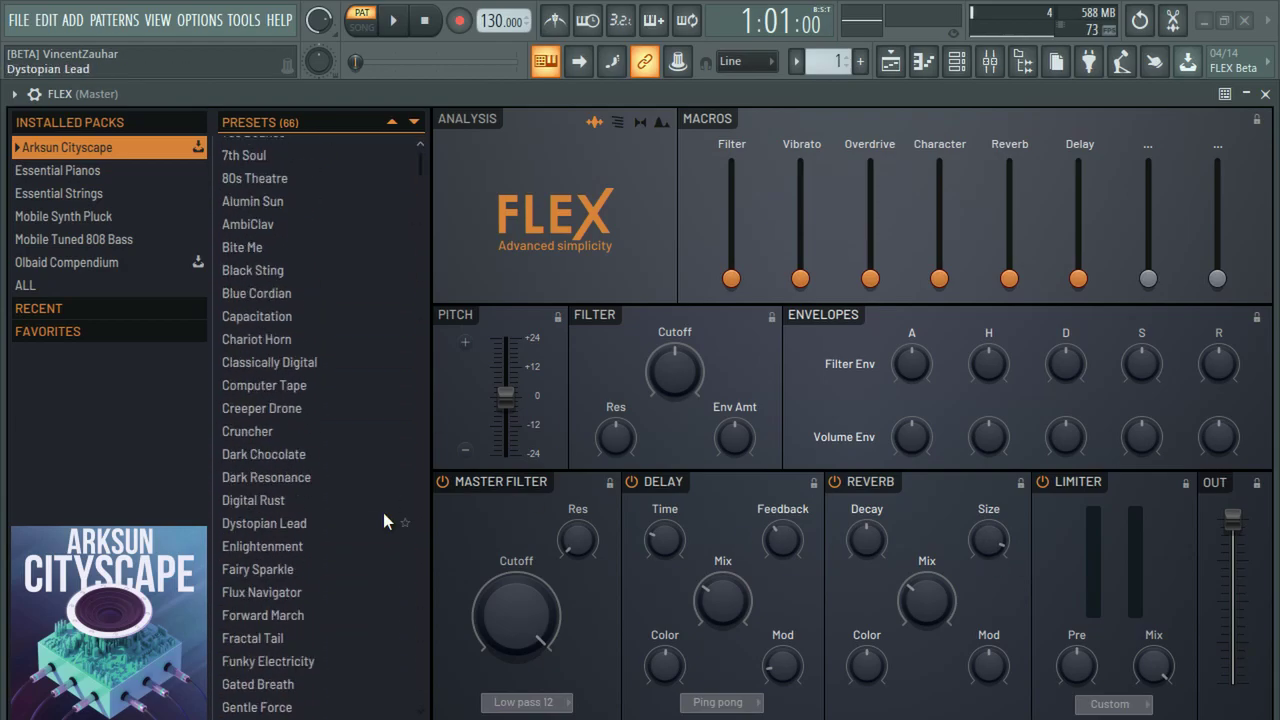
{"action": "left_click", "coordinate": [62, 173]}
{"action": "left_click", "coordinate": [62, 192]}
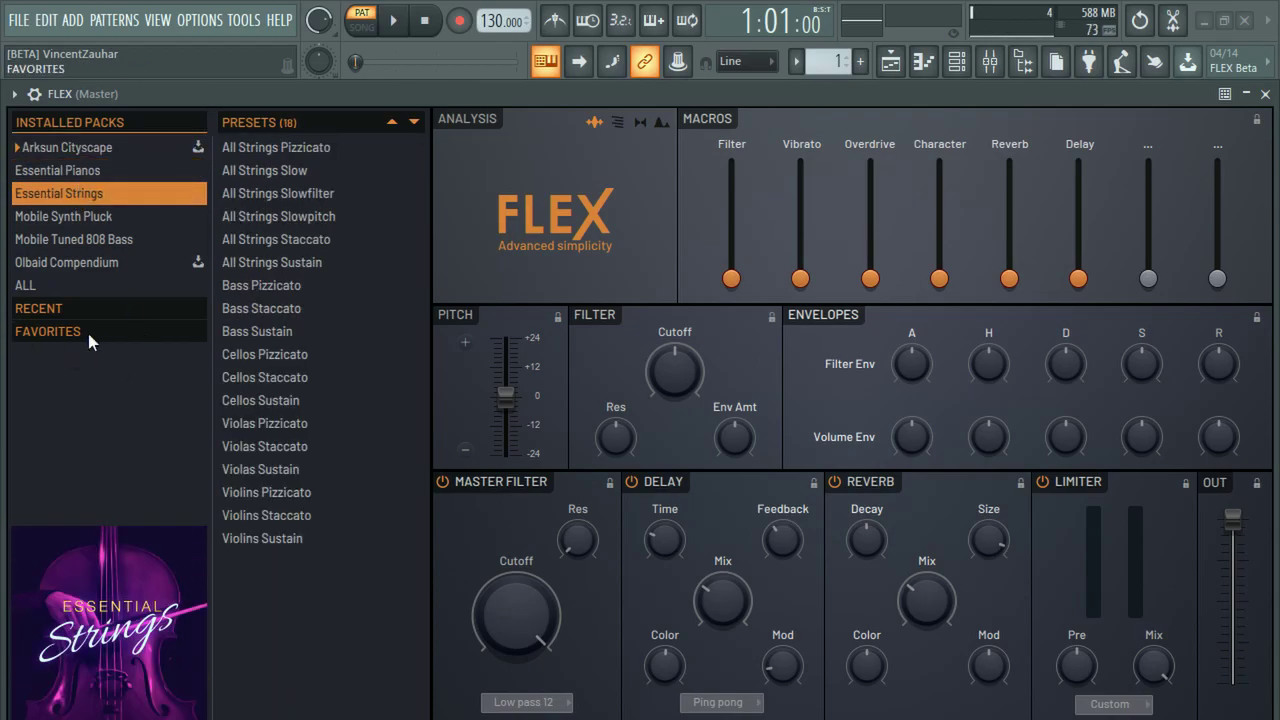
{"action": "left_click", "coordinate": [98, 177]}
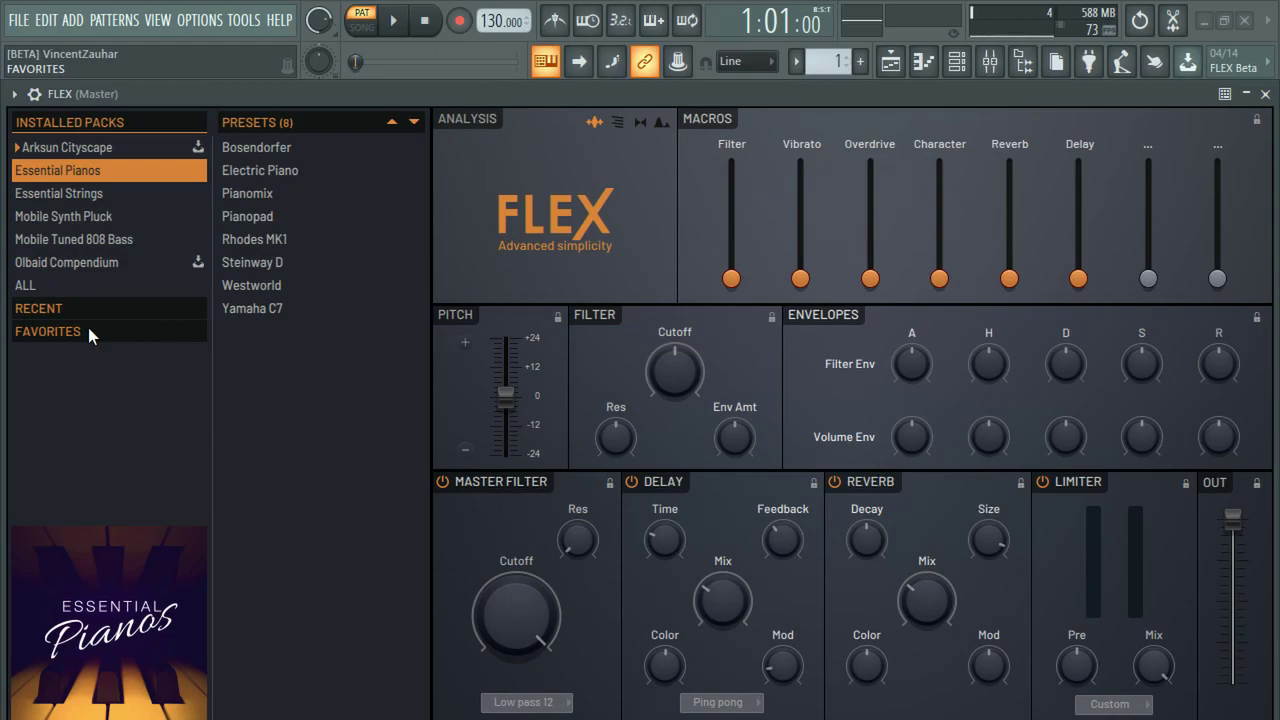
- Audition Synpluck Anger and Synpluck Blip from the Mobile Synth Pluck pack, and load Synpluck Musicbox
{"action": "left_click", "coordinate": [82, 218]}
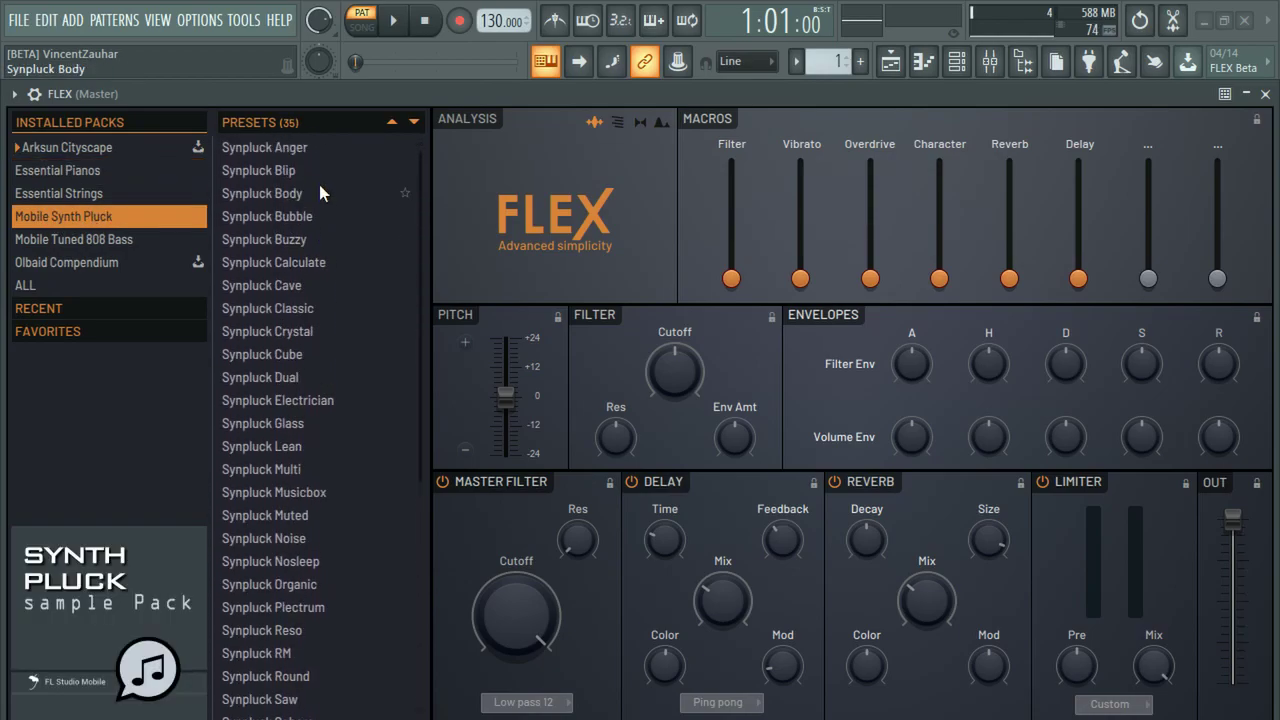
{"action": "left_click", "coordinate": [321, 150]}
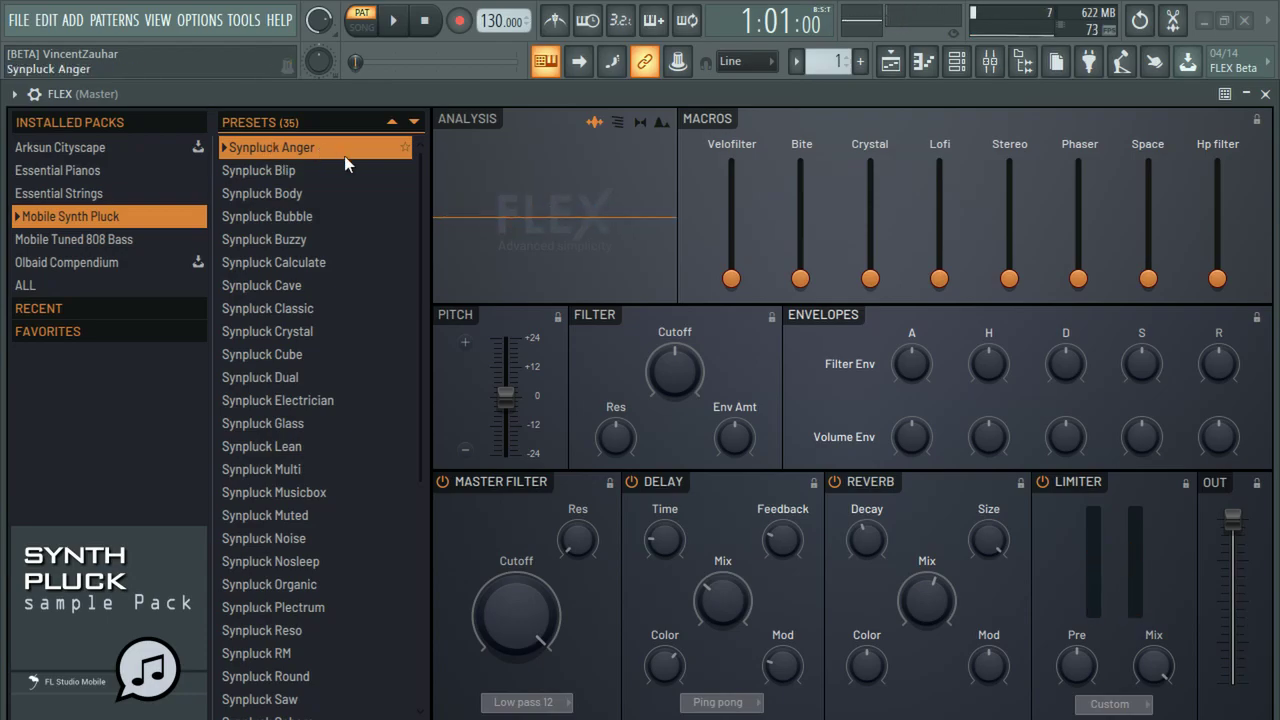
{"action": "left_click", "coordinate": [300, 174]}
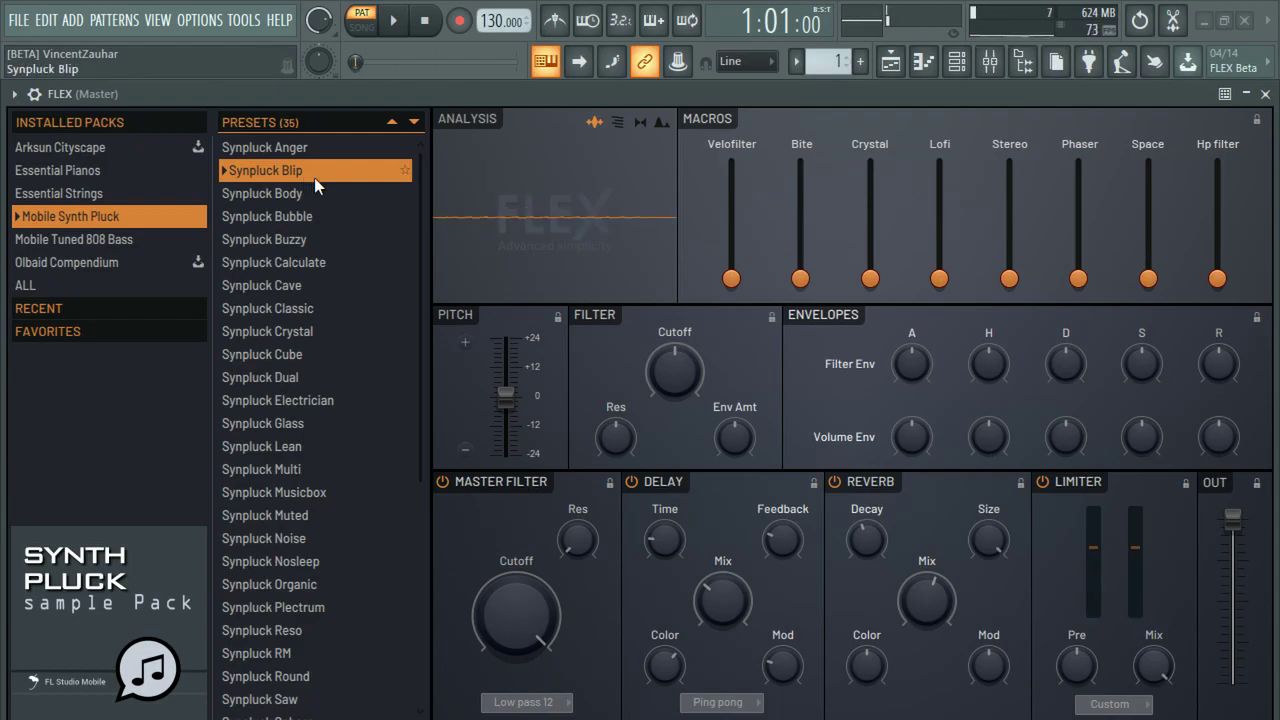
{"action": "scroll", "coordinate": [346, 367], "scroll_direction": "down", "scroll_amount": 3}
{"action": "left_click", "coordinate": [295, 430]}
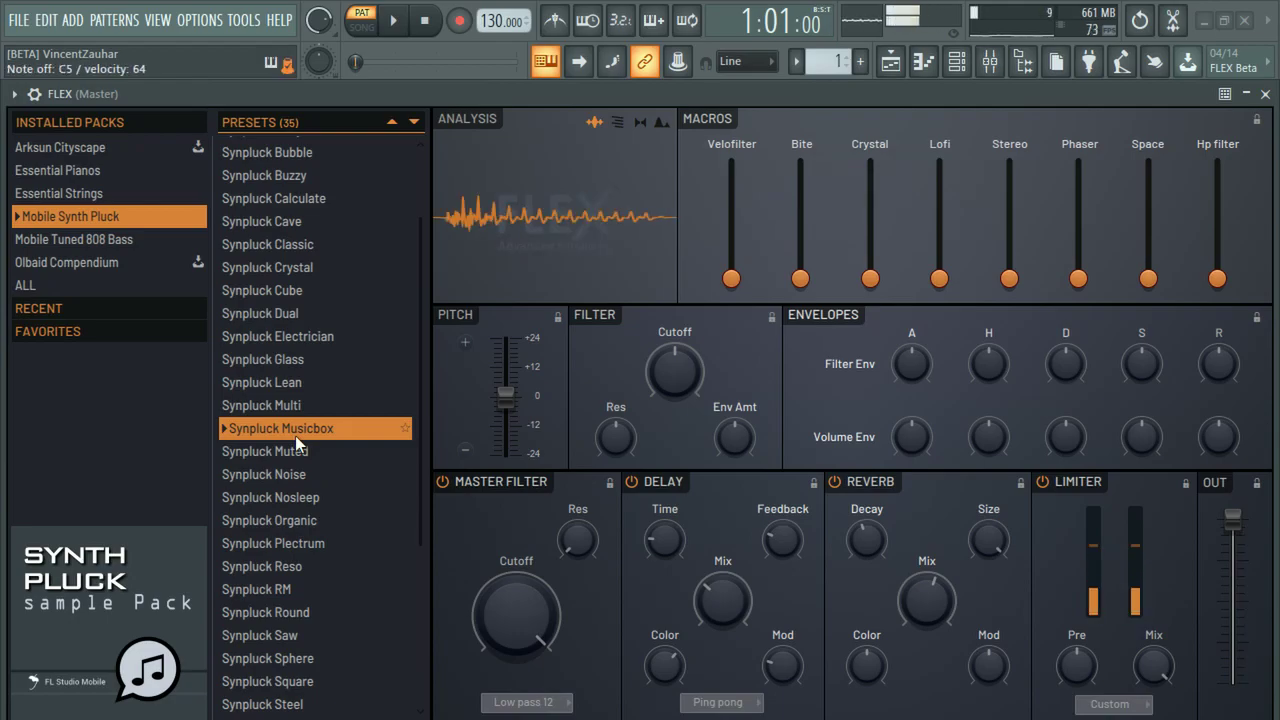
- Audition the Synpluck Lean, Synpluck Dual and Synpluck Unison presets and look through the rest of the Mobile Synth Pluck list
{"action": "left_click", "coordinate": [292, 381]}
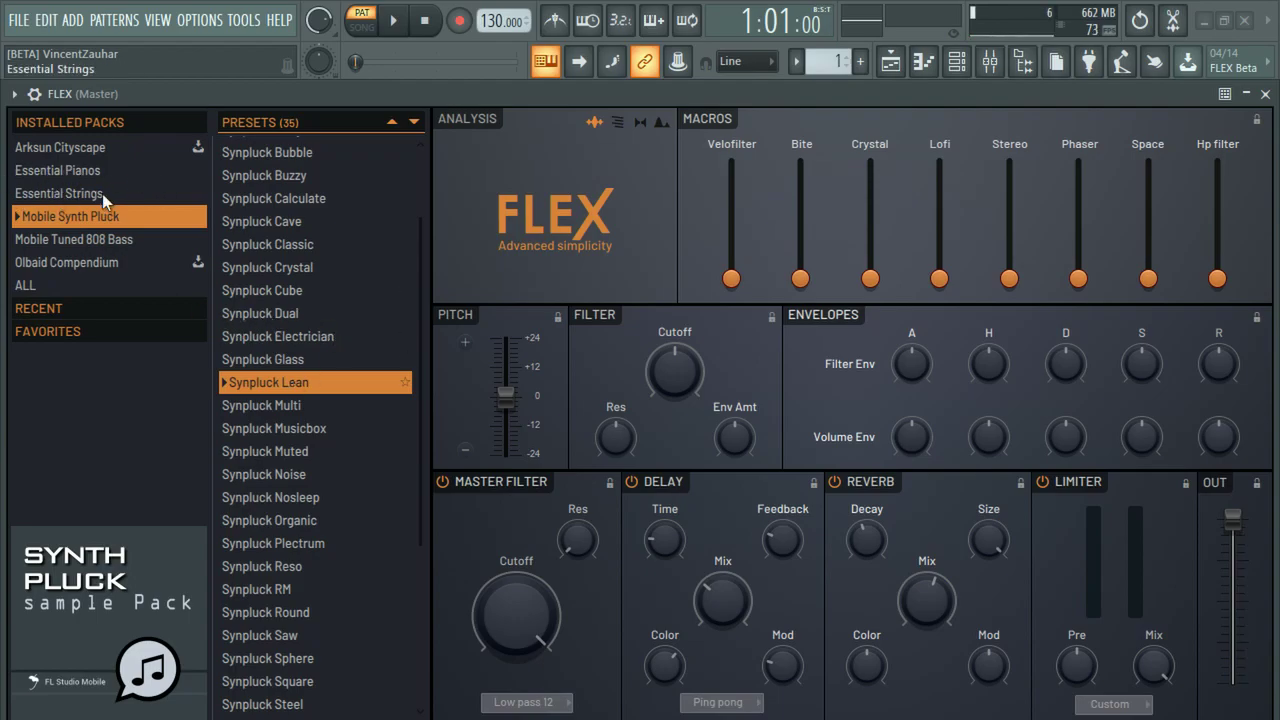
{"action": "scroll", "coordinate": [331, 417], "scroll_direction": "up", "scroll_amount": 3}
{"action": "left_click", "coordinate": [316, 379]}
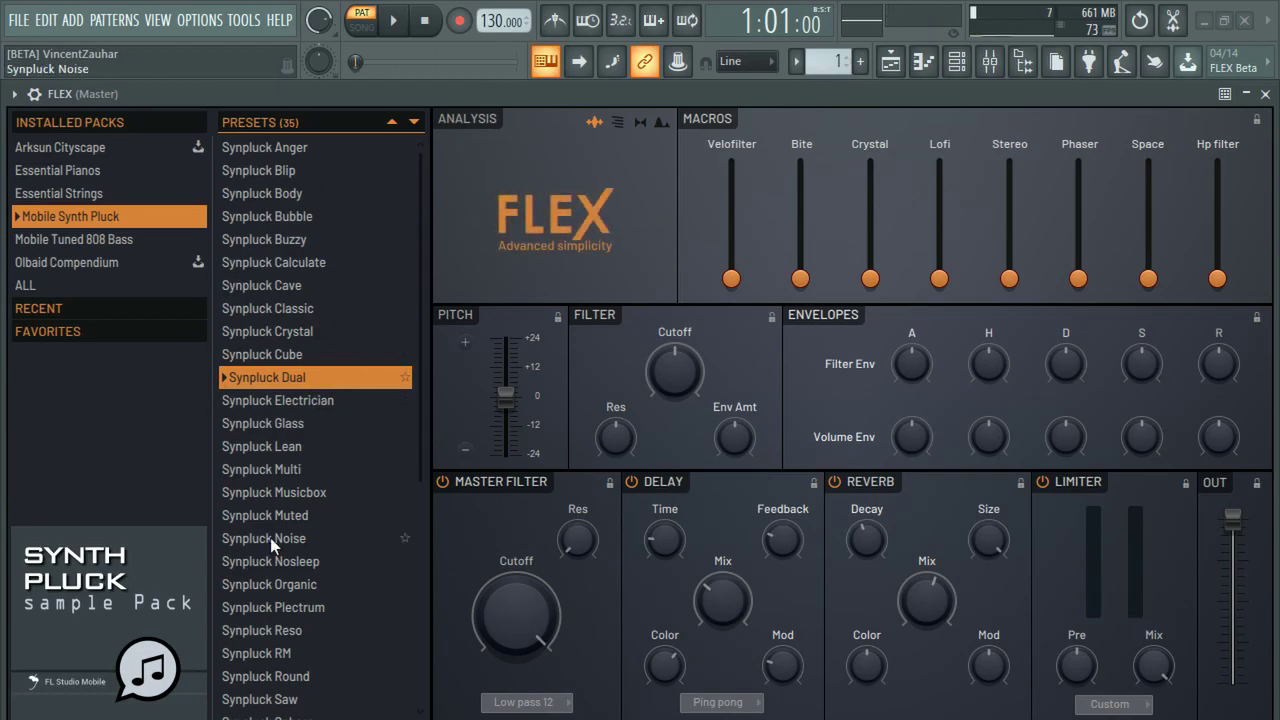
{"action": "scroll", "coordinate": [272, 560], "scroll_direction": "down", "scroll_amount": 3}
{"action": "left_click", "coordinate": [280, 614]}
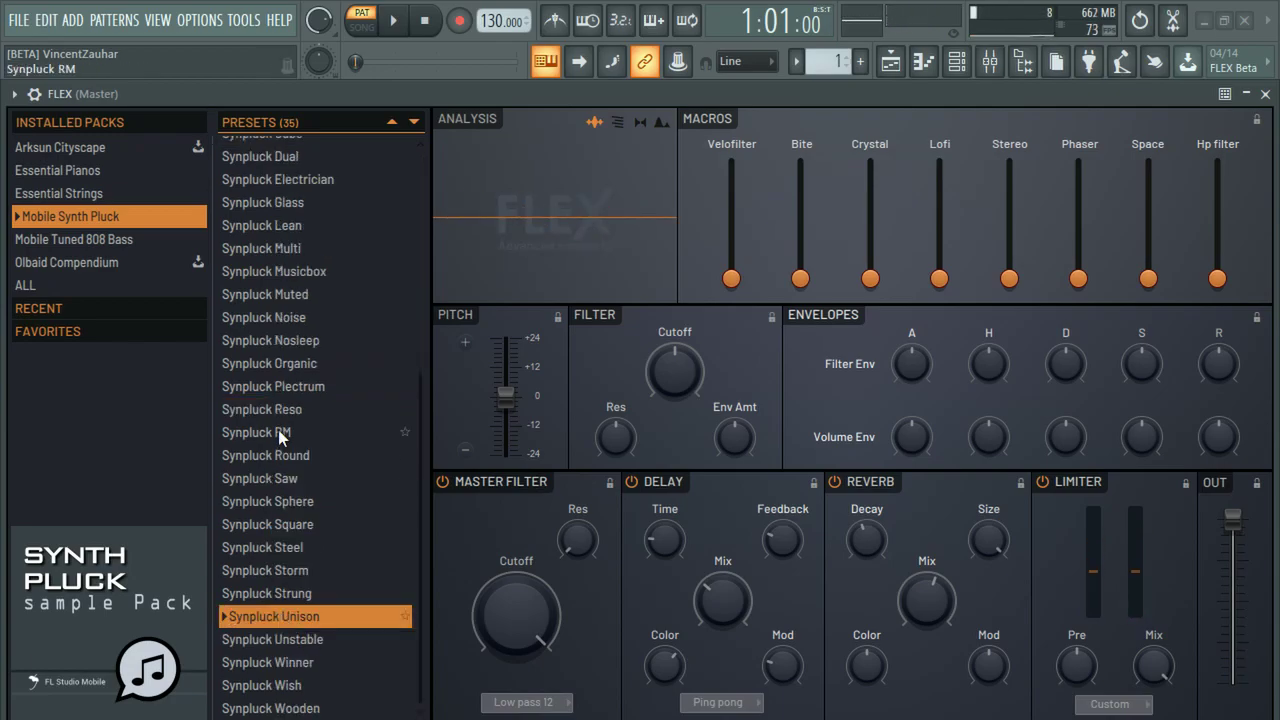
{"action": "scroll", "coordinate": [280, 420], "scroll_direction": "up", "scroll_amount": 3}
{"action": "scroll", "coordinate": [294, 340], "scroll_direction": "down", "scroll_amount": 3}
{"action": "scroll", "coordinate": [305, 402], "scroll_direction": "up", "scroll_amount": 3}
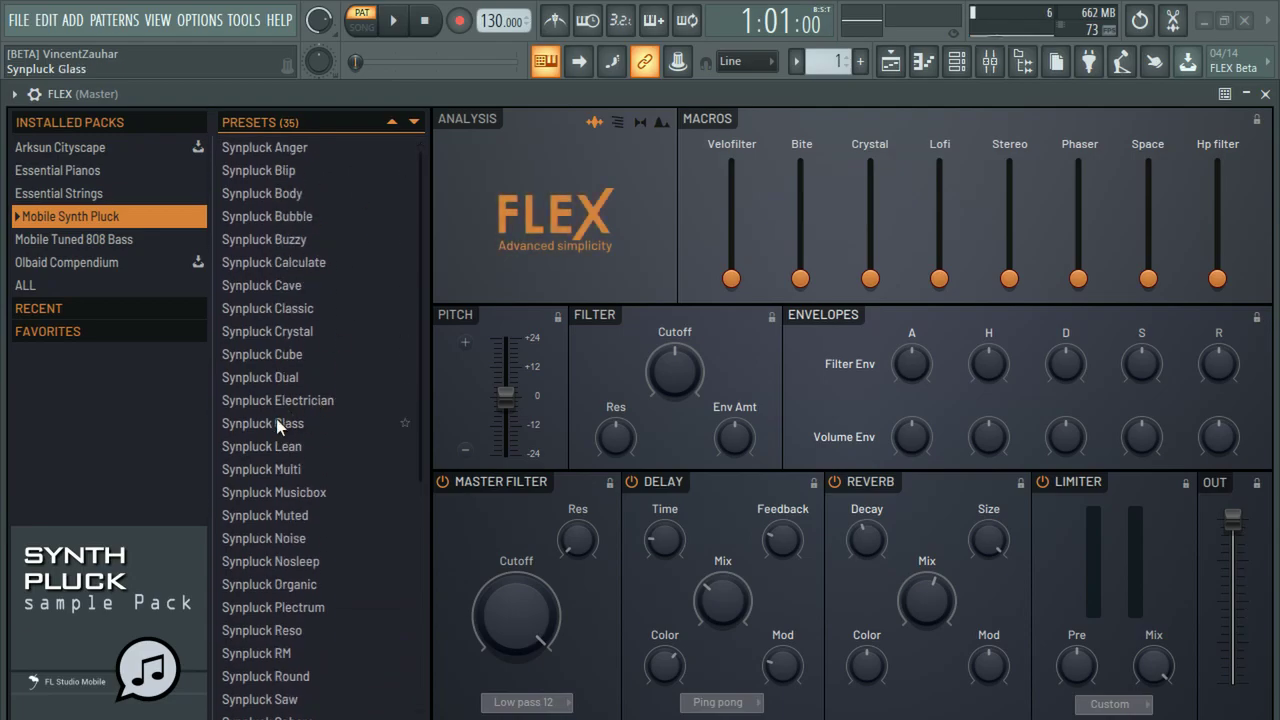
{"action": "scroll", "coordinate": [316, 596], "scroll_direction": "down", "scroll_amount": 4}
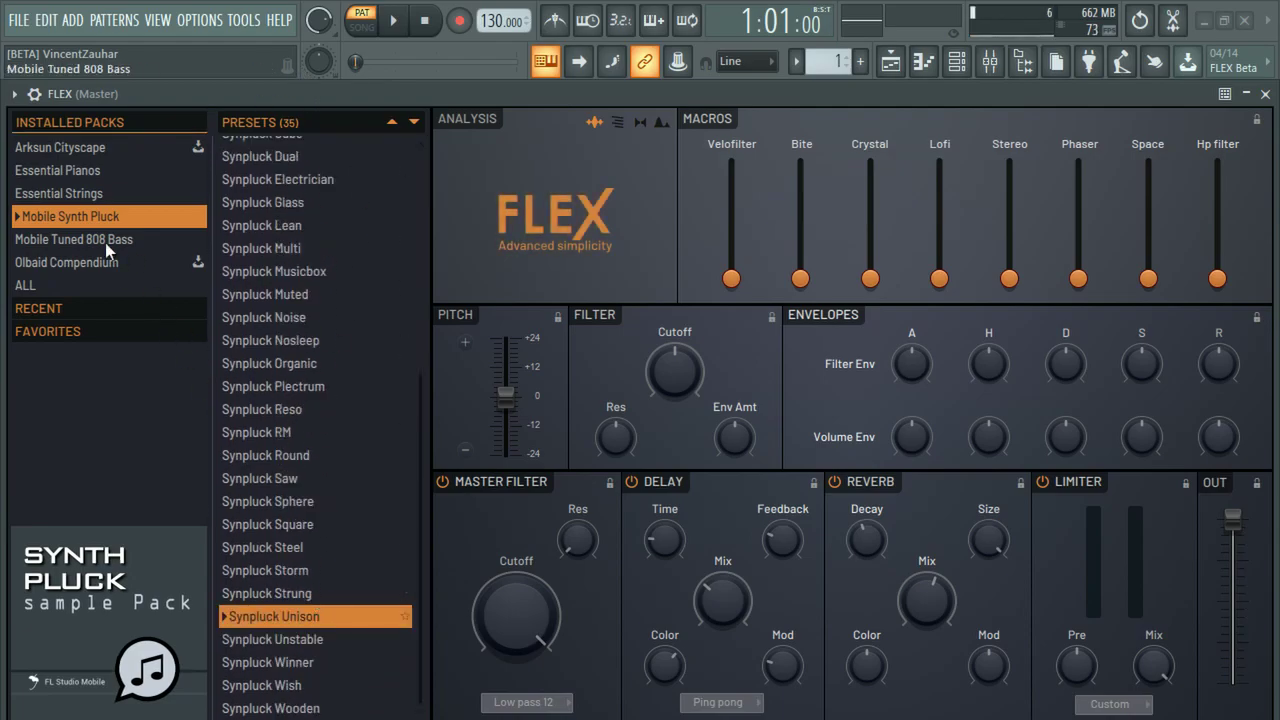
- Audition 808 Amped, 808 Blasted, 808 Boosted and 808 Bounced from the Mobile Tuned 808 Bass pack
{"action": "left_click", "coordinate": [67, 238]}
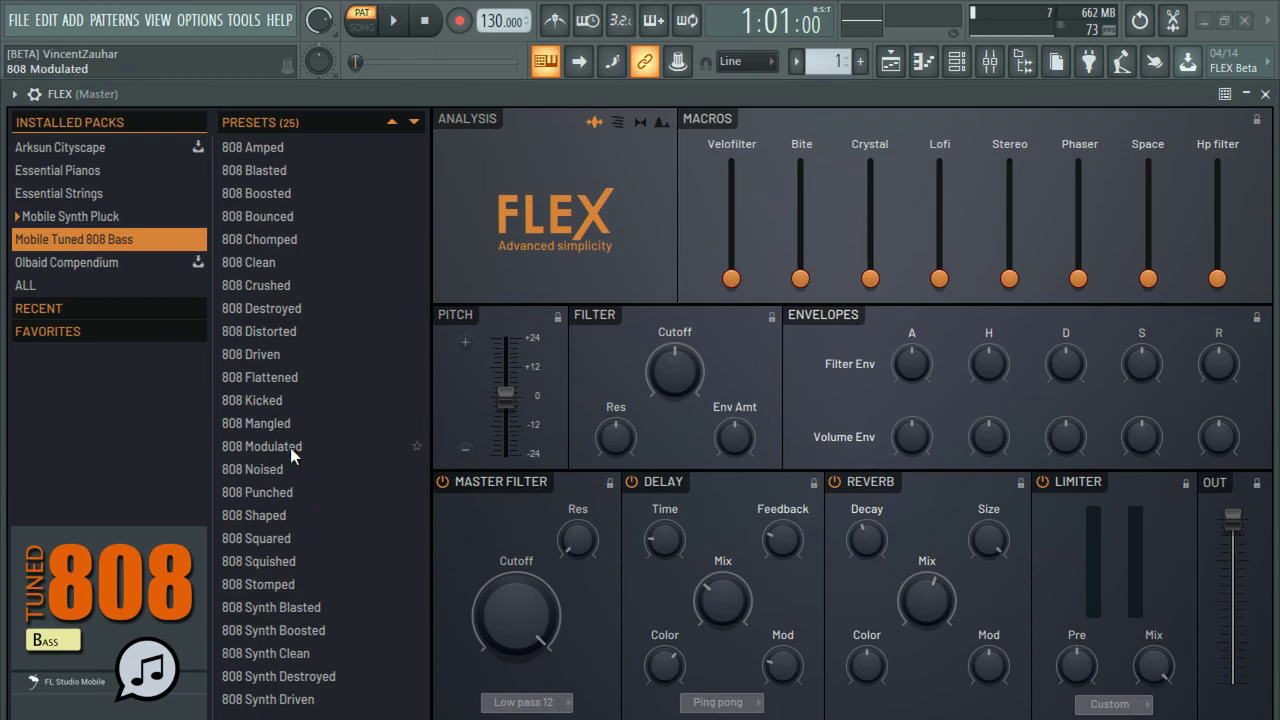
{"action": "left_click", "coordinate": [280, 157]}
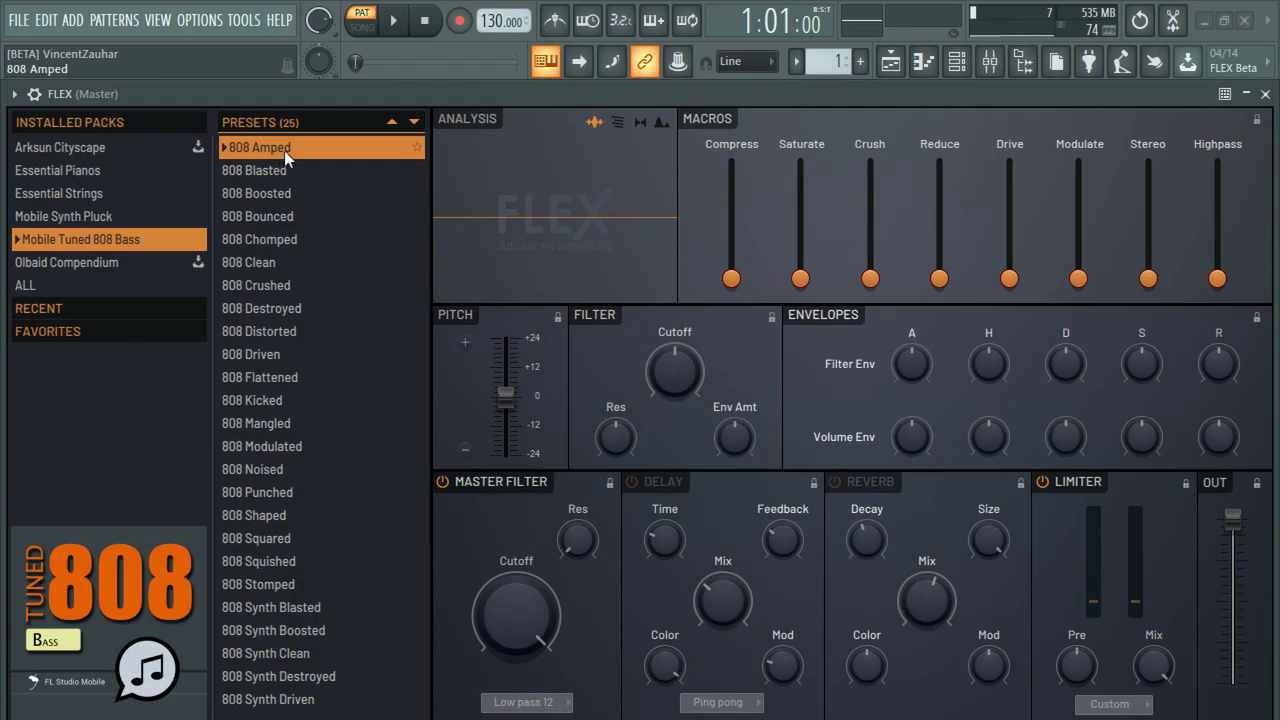
{"action": "left_click", "coordinate": [273, 169]}
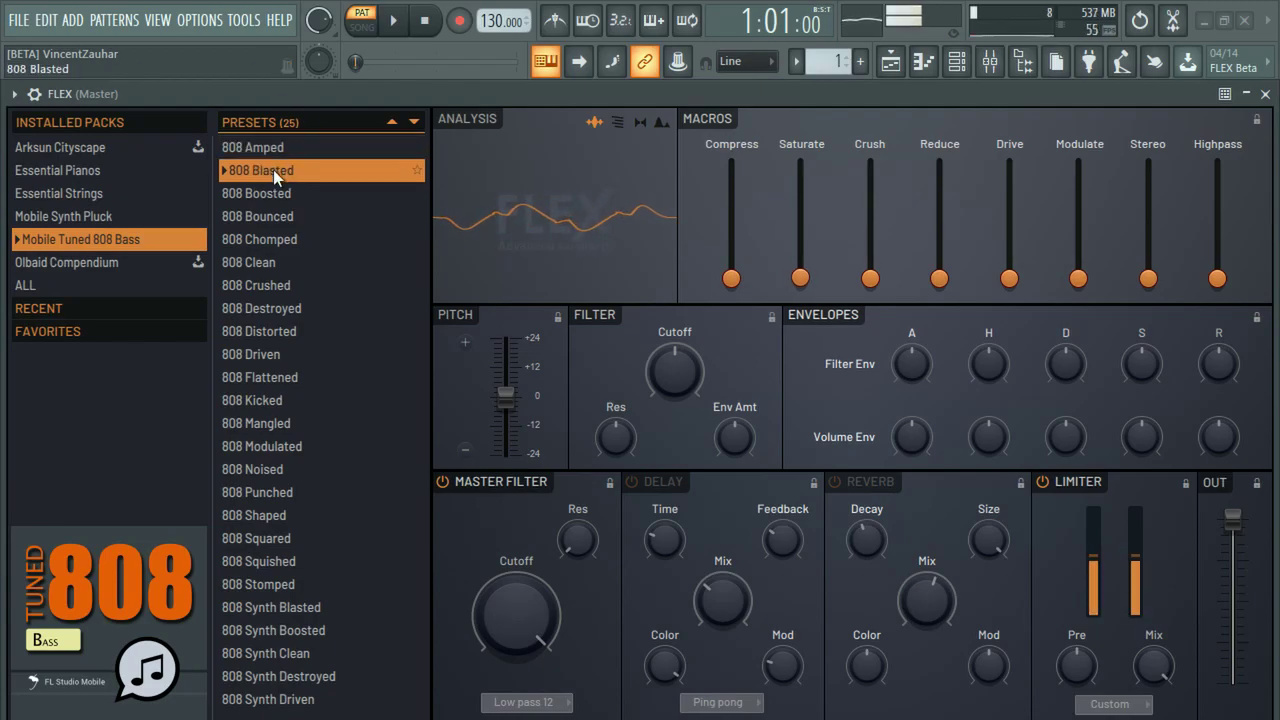
{"action": "left_click", "coordinate": [268, 196]}
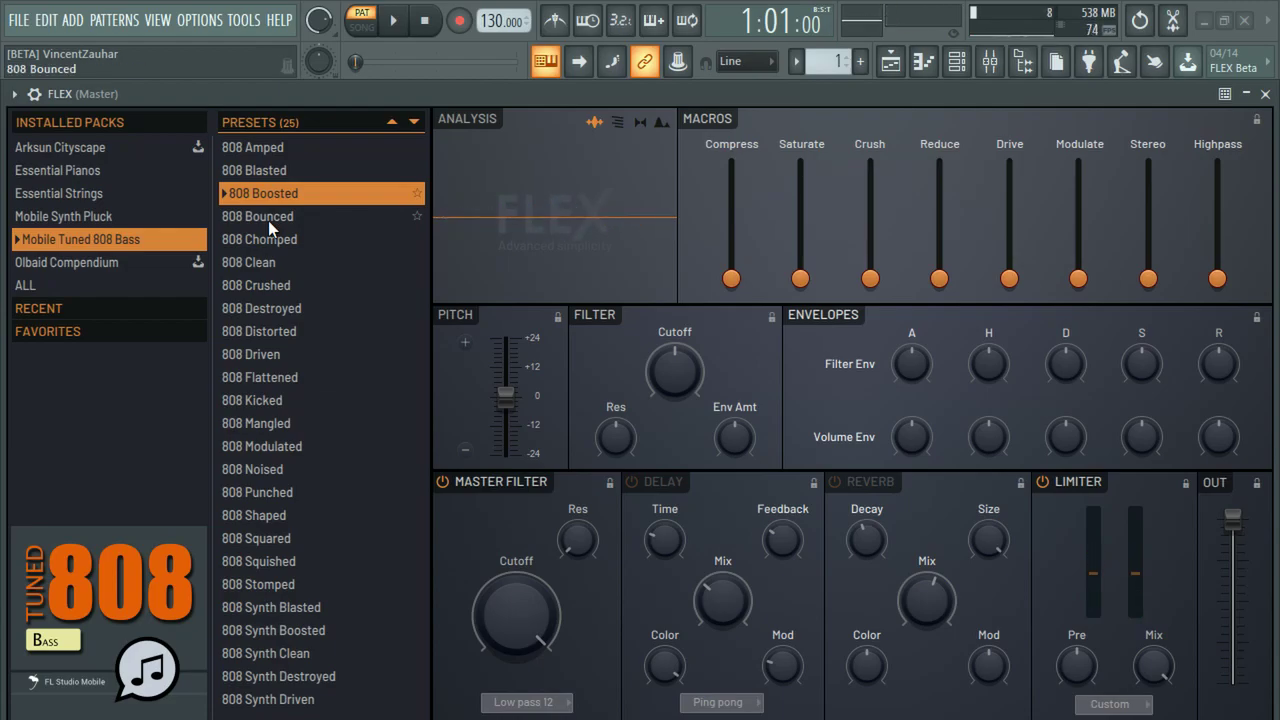
{"action": "left_click", "coordinate": [268, 217]}
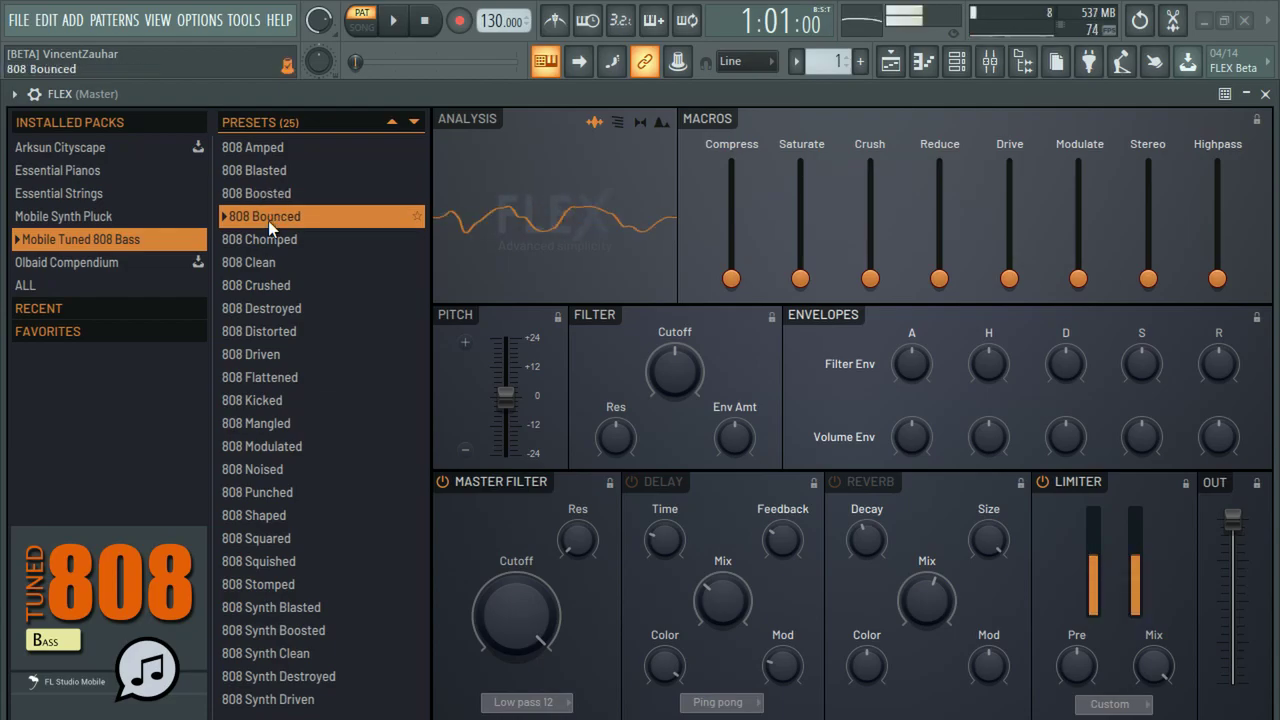
- Audition the 808 Chomped, 808 Clean, 808 Crushed and 808 Driven bass presets
{"action": "left_click", "coordinate": [261, 240]}
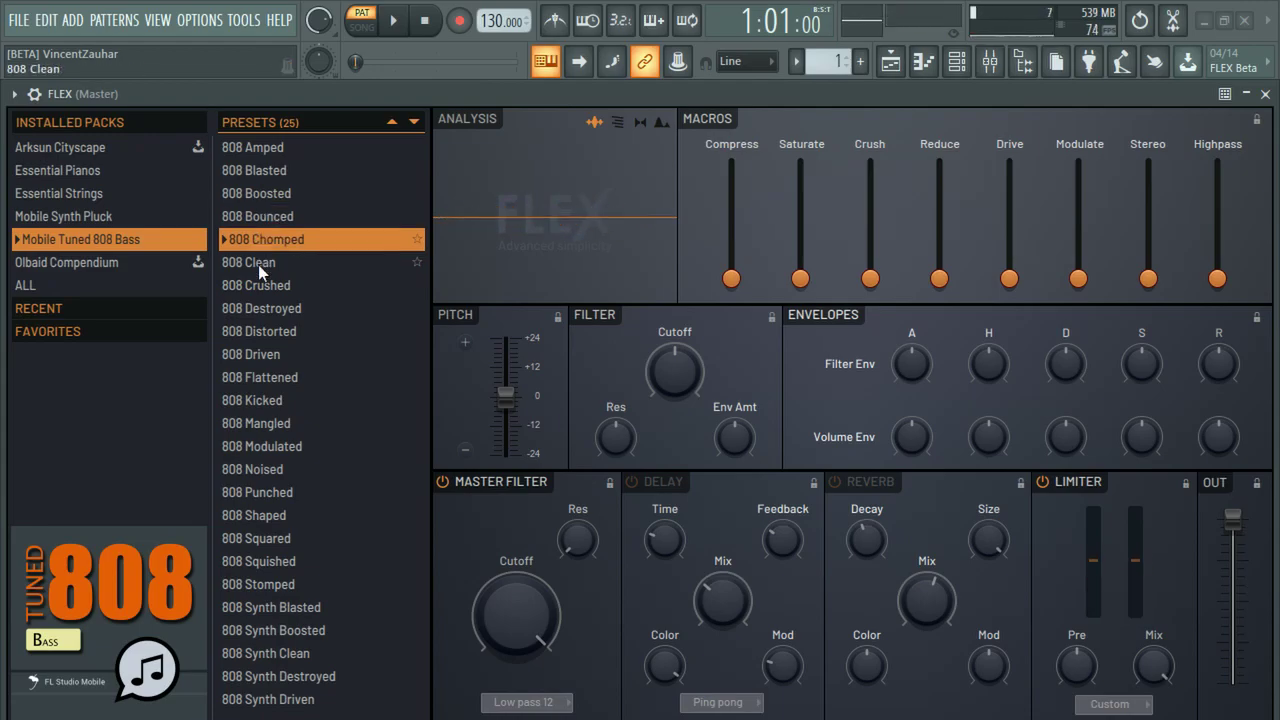
{"action": "left_click", "coordinate": [258, 264]}
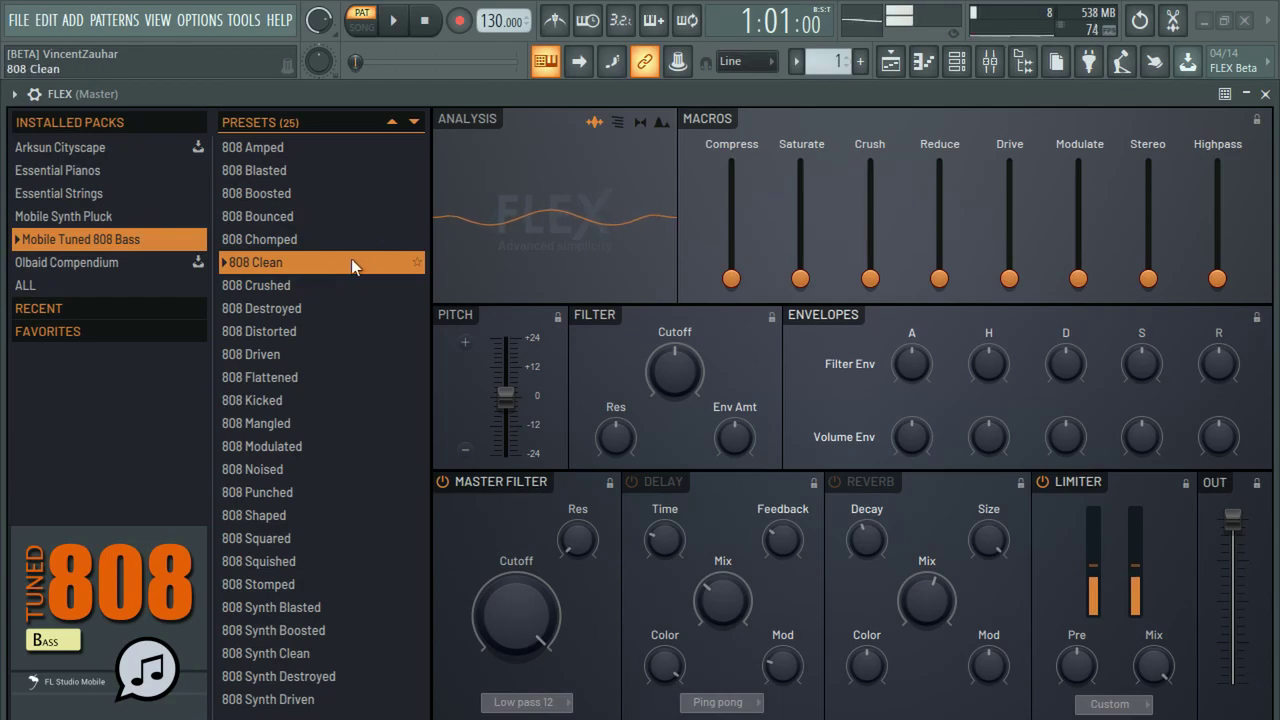
{"action": "left_click", "coordinate": [309, 292]}
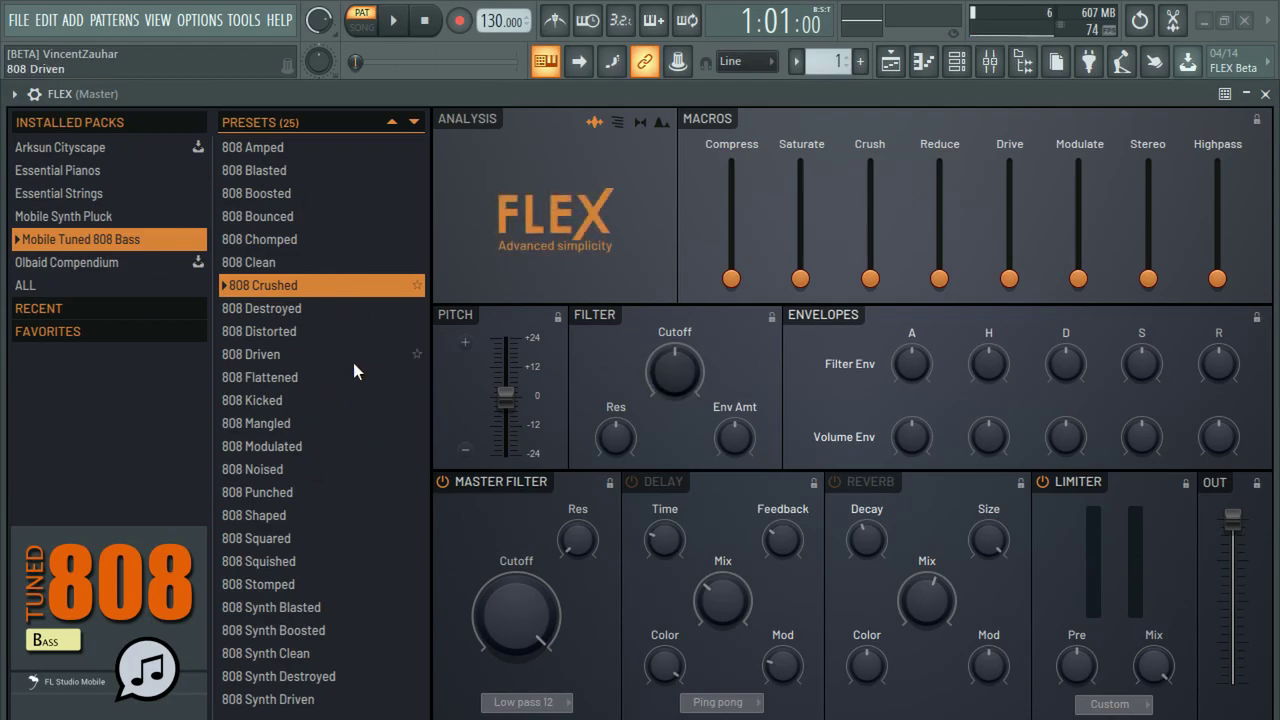
{"action": "left_click", "coordinate": [279, 355]}
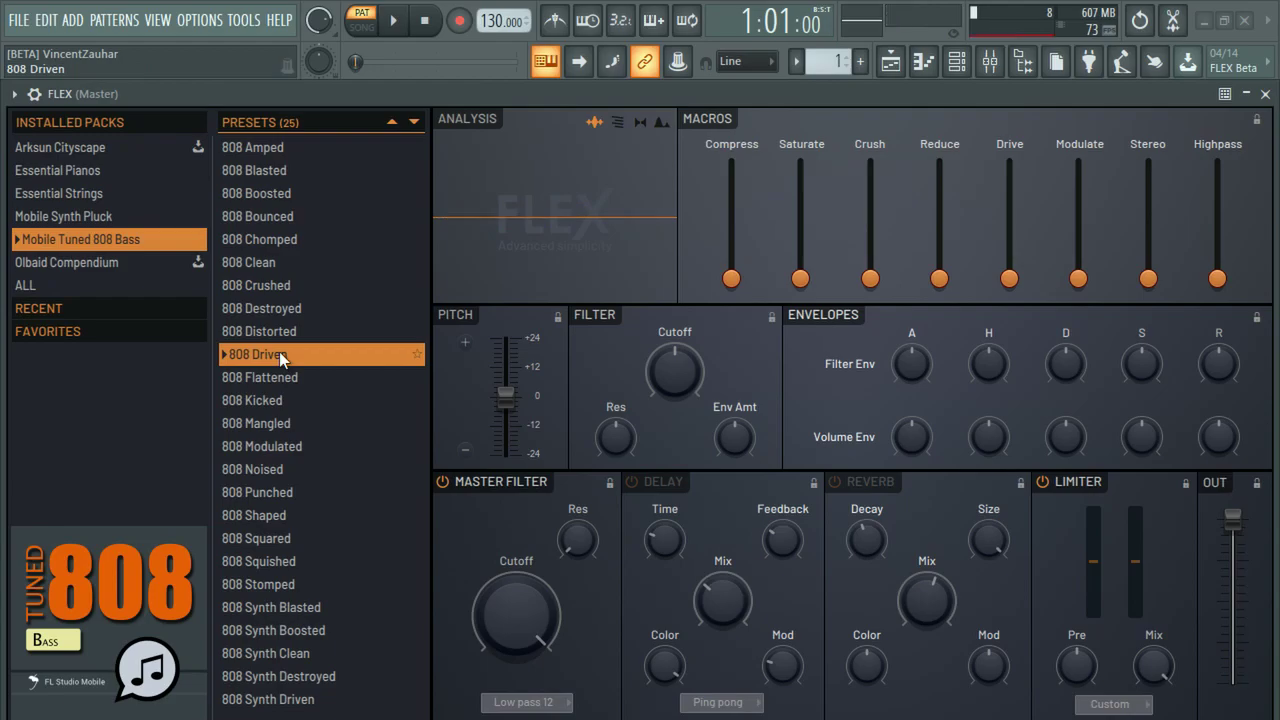
- Load Above Sky from the Olbaid Compendium pack and try its Noise macro at 100%, returning it to 0%
{"action": "left_click", "coordinate": [91, 266]}
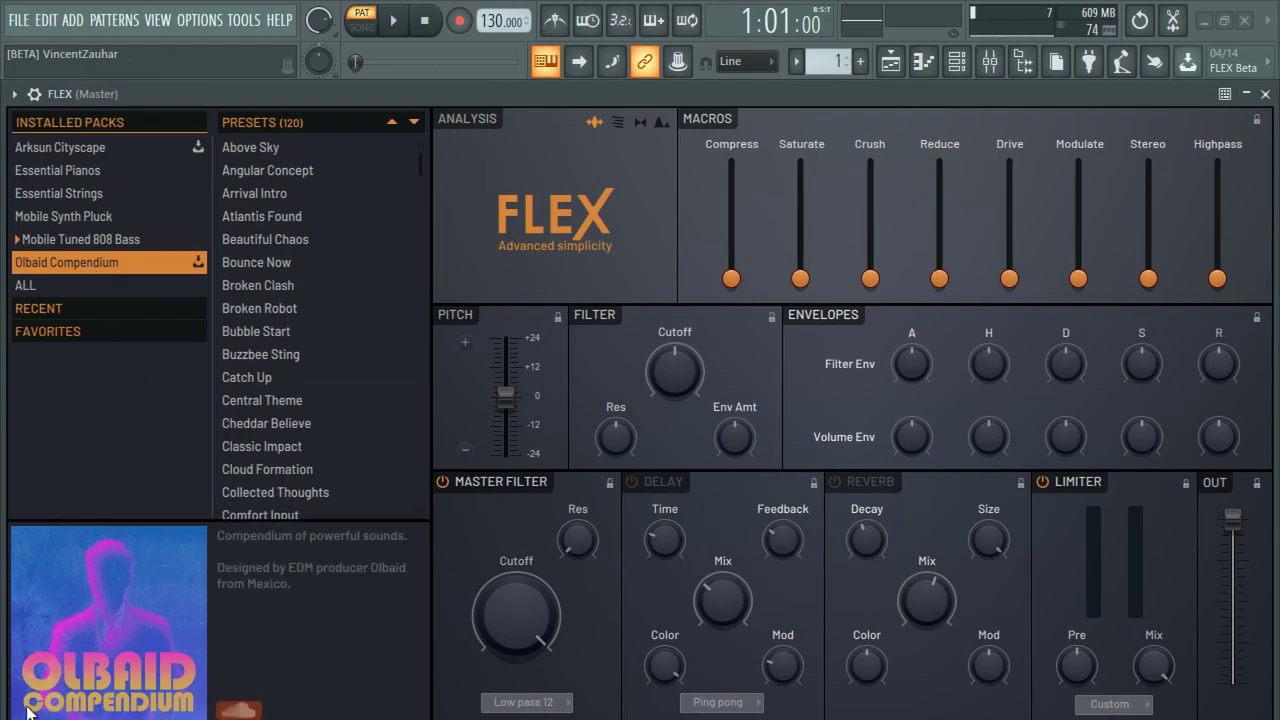
{"action": "left_click_drag", "start_coordinate": [427, 167], "coordinate": [408, 93]}
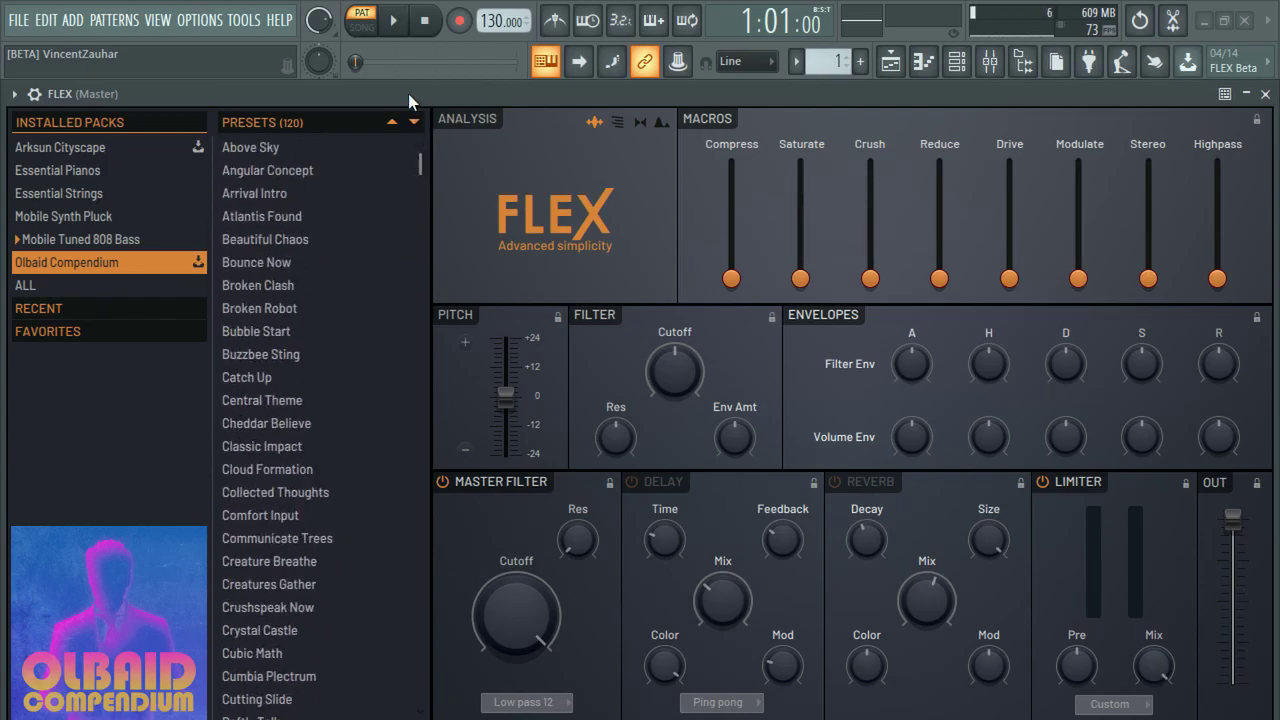
{"action": "left_click", "coordinate": [267, 146]}
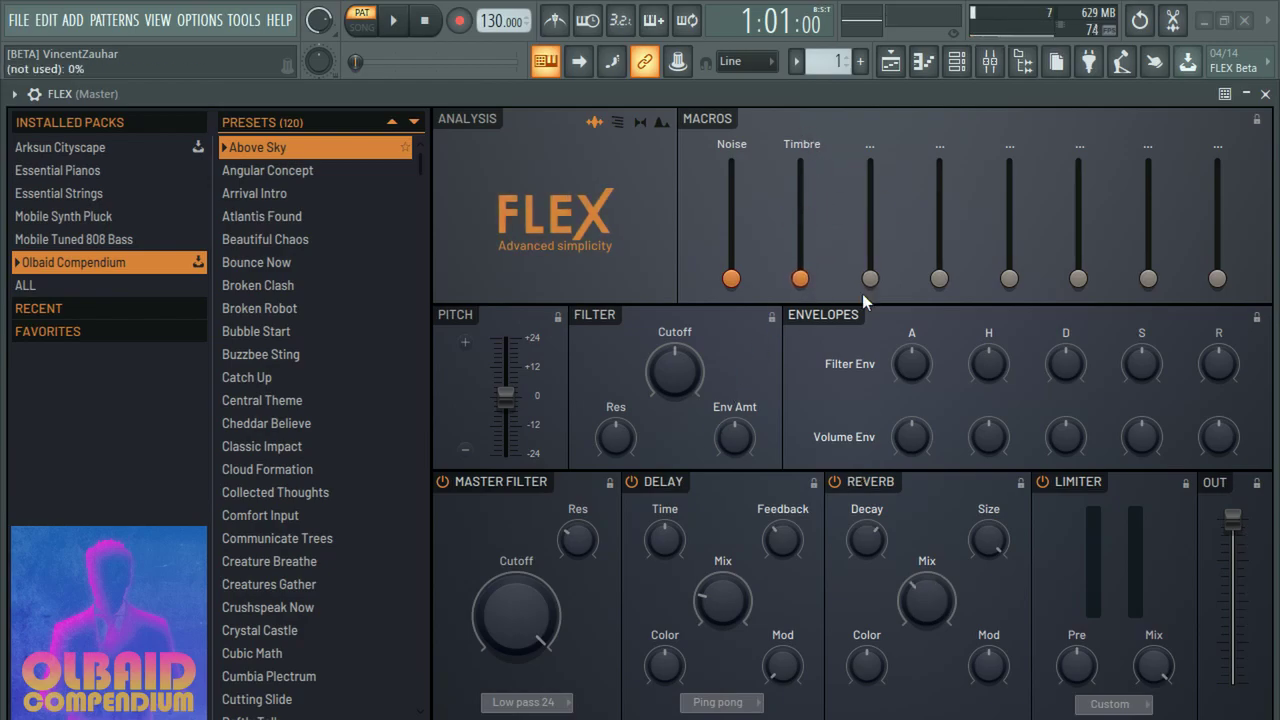
{"action": "left_click_drag", "start_coordinate": [800, 279], "coordinate": [731, 162]}
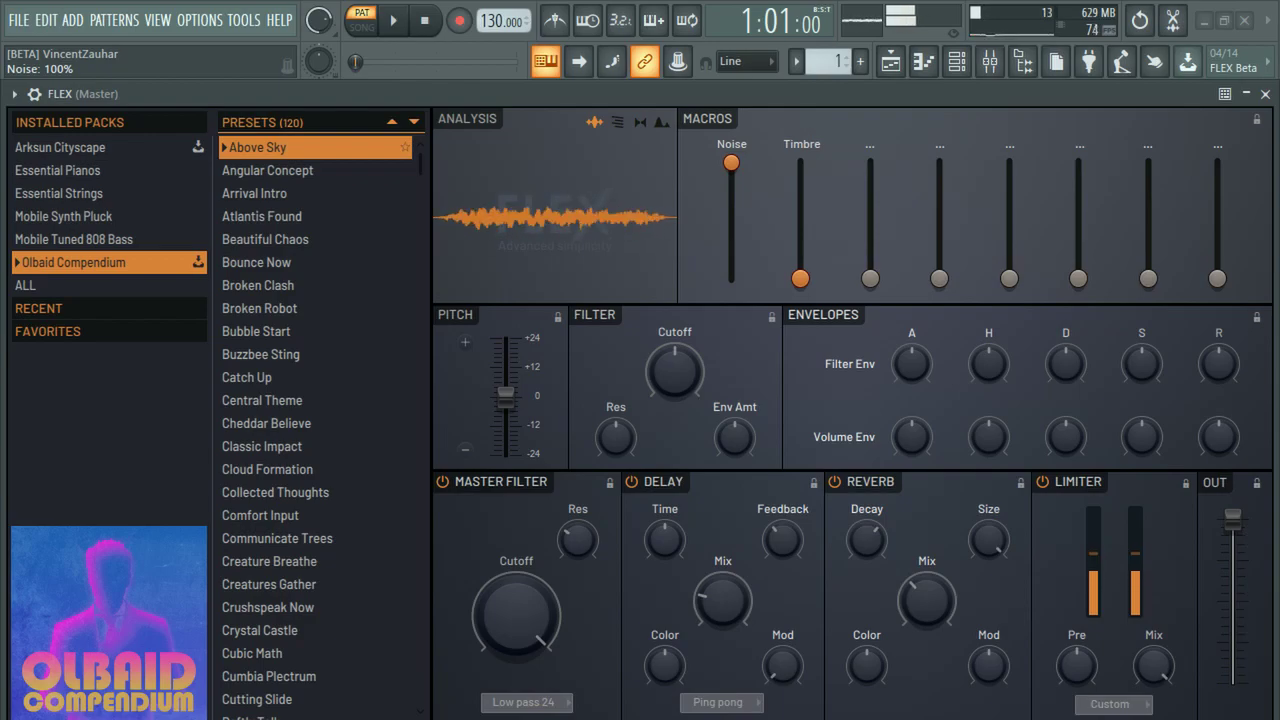
{"action": "left_click_drag", "start_coordinate": [731, 162], "coordinate": [733, 280]}
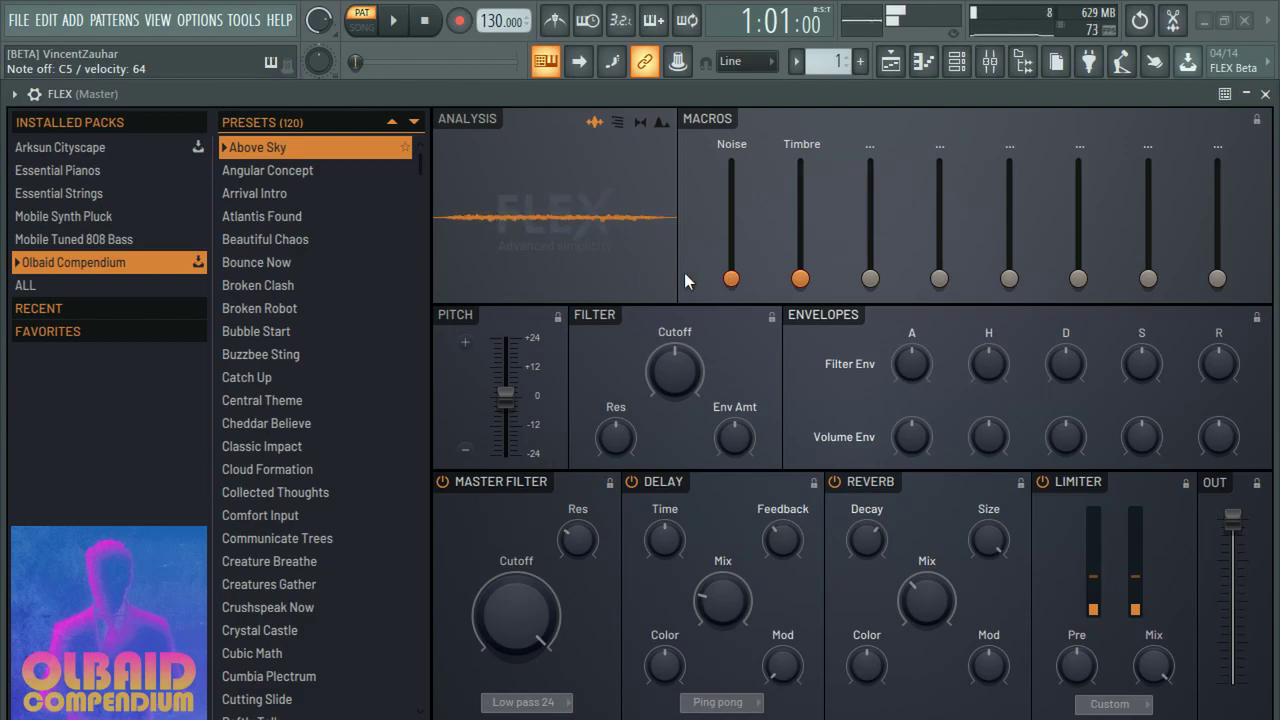
- Audition the Angular Concept, Arrival Intro, Atlantis Found and Beautiful Chaos presets from the Olbaid Compendium pack
{"action": "left_click", "coordinate": [276, 170]}
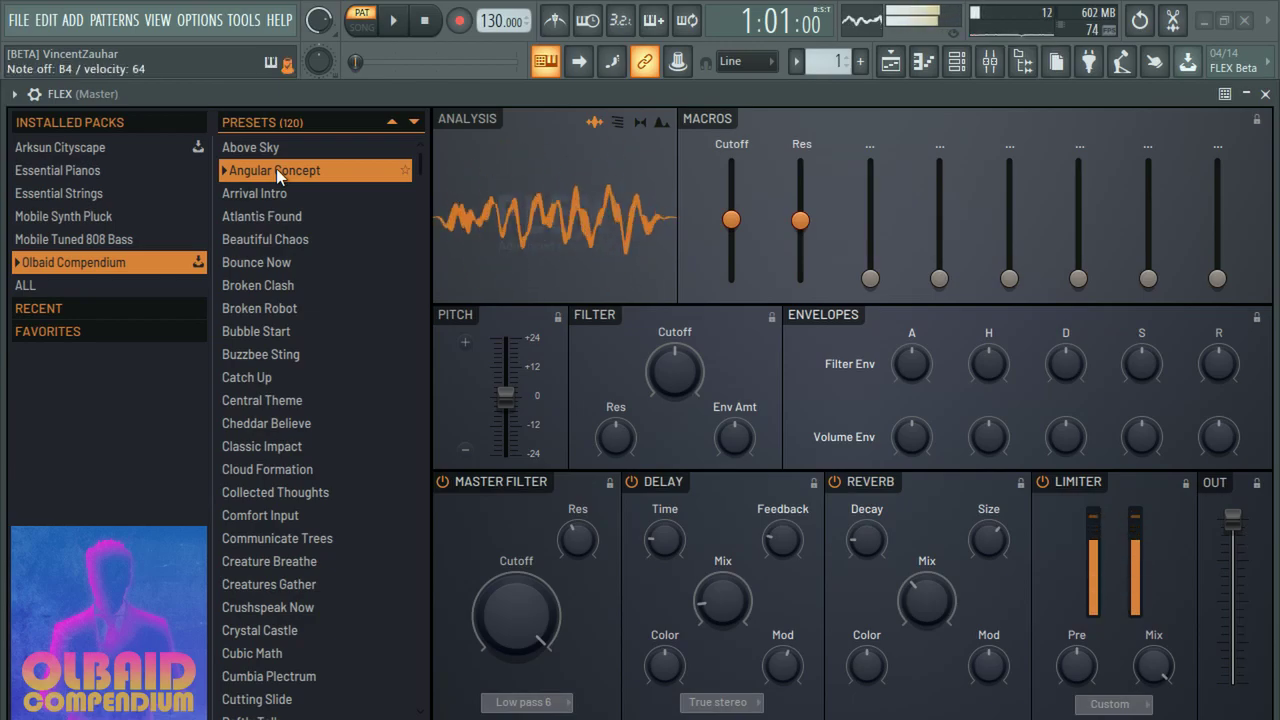
{"action": "left_click", "coordinate": [251, 193]}
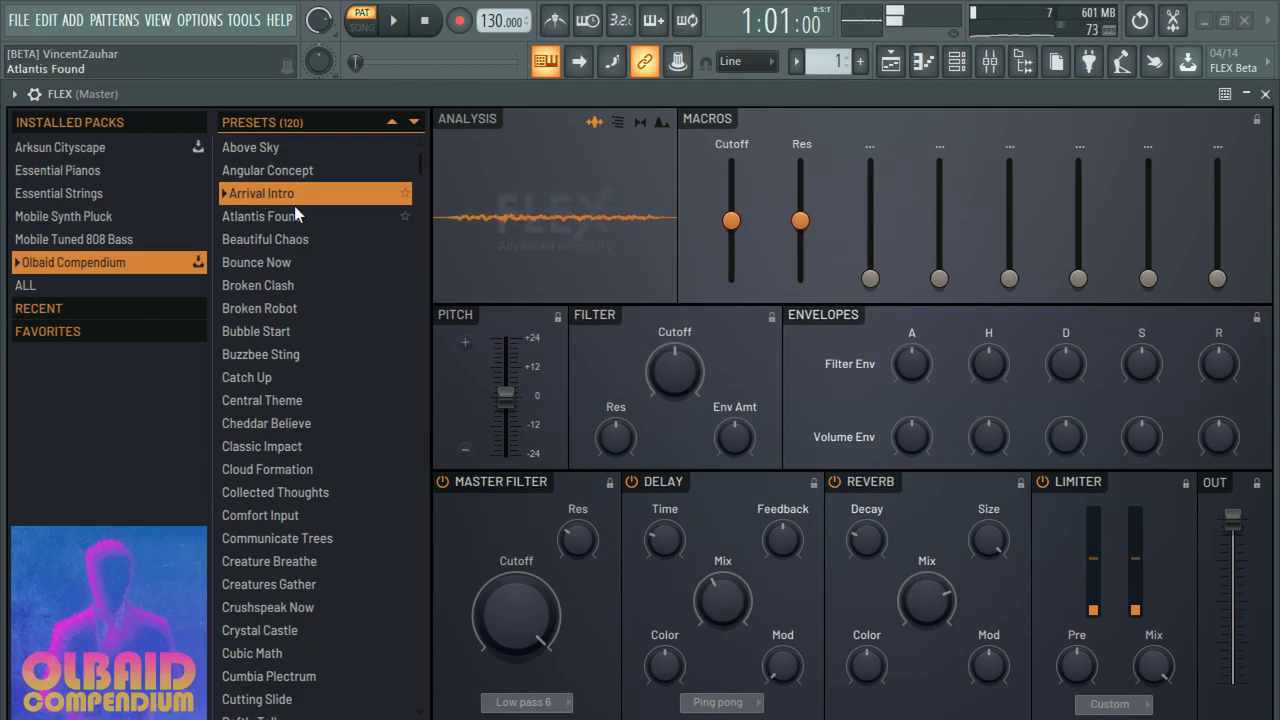
{"action": "left_click", "coordinate": [276, 214]}
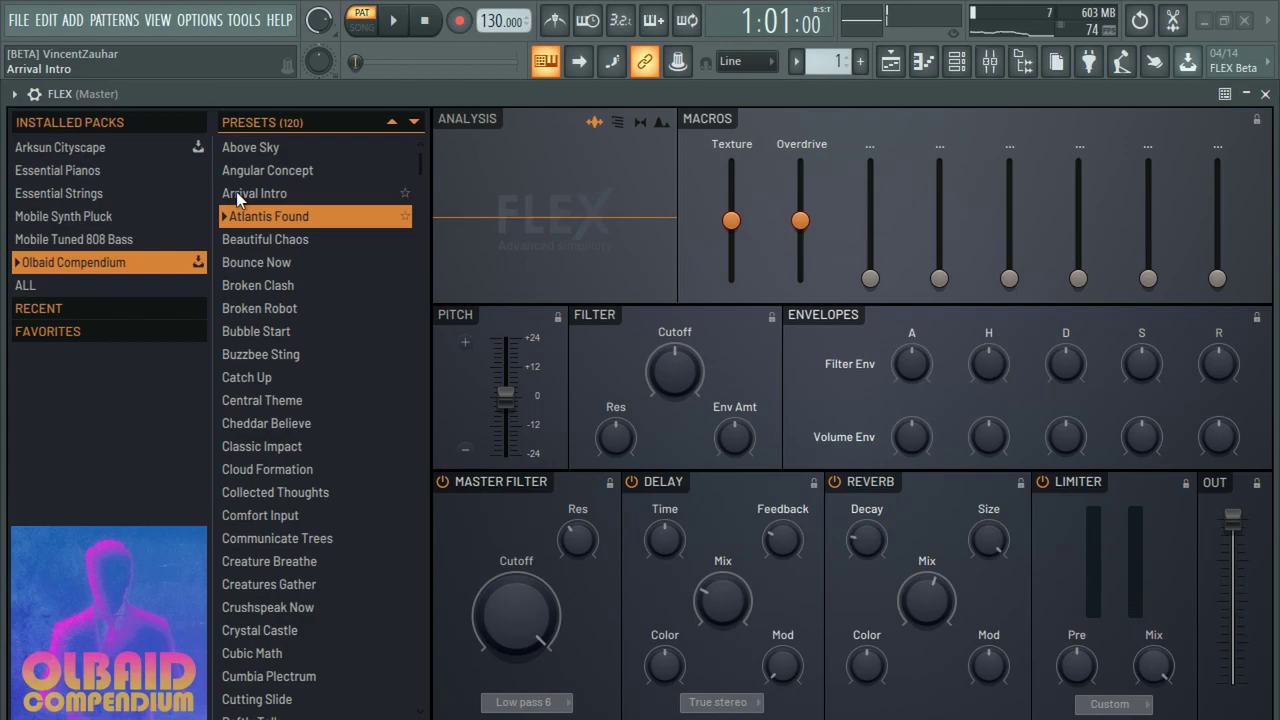
{"action": "left_click", "coordinate": [281, 243]}
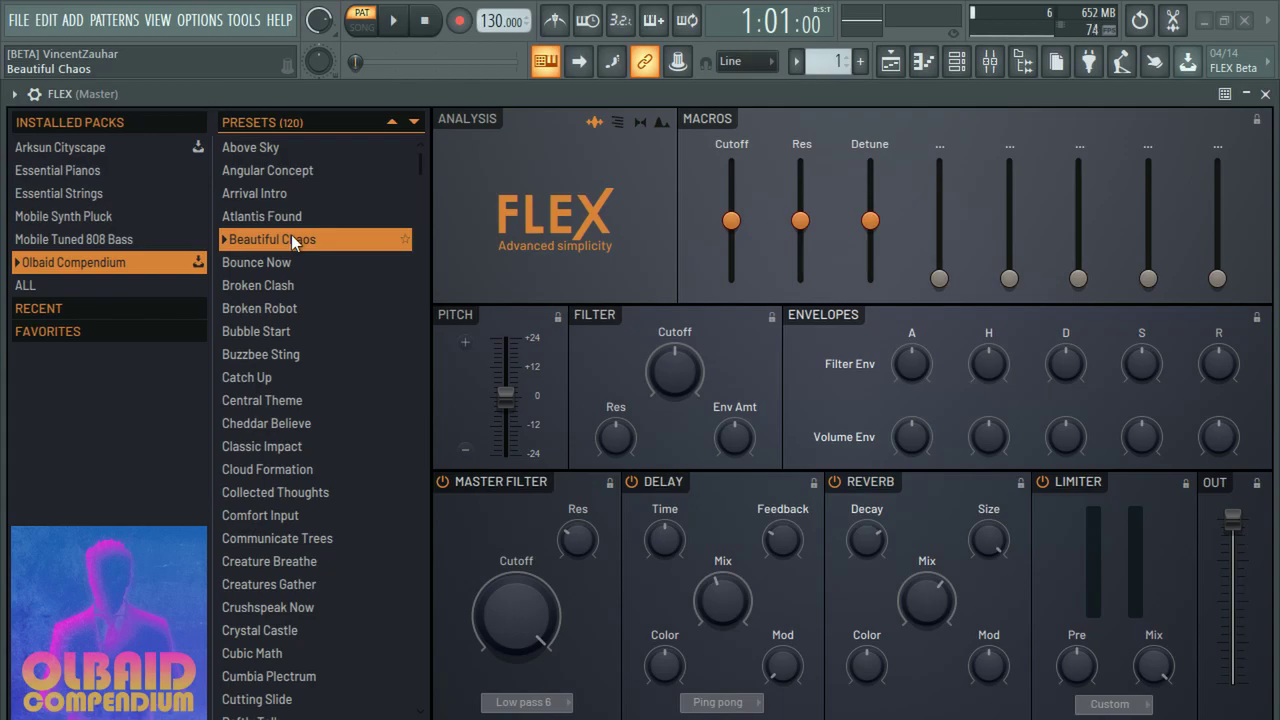
{"action": "left_click", "coordinate": [291, 239]}
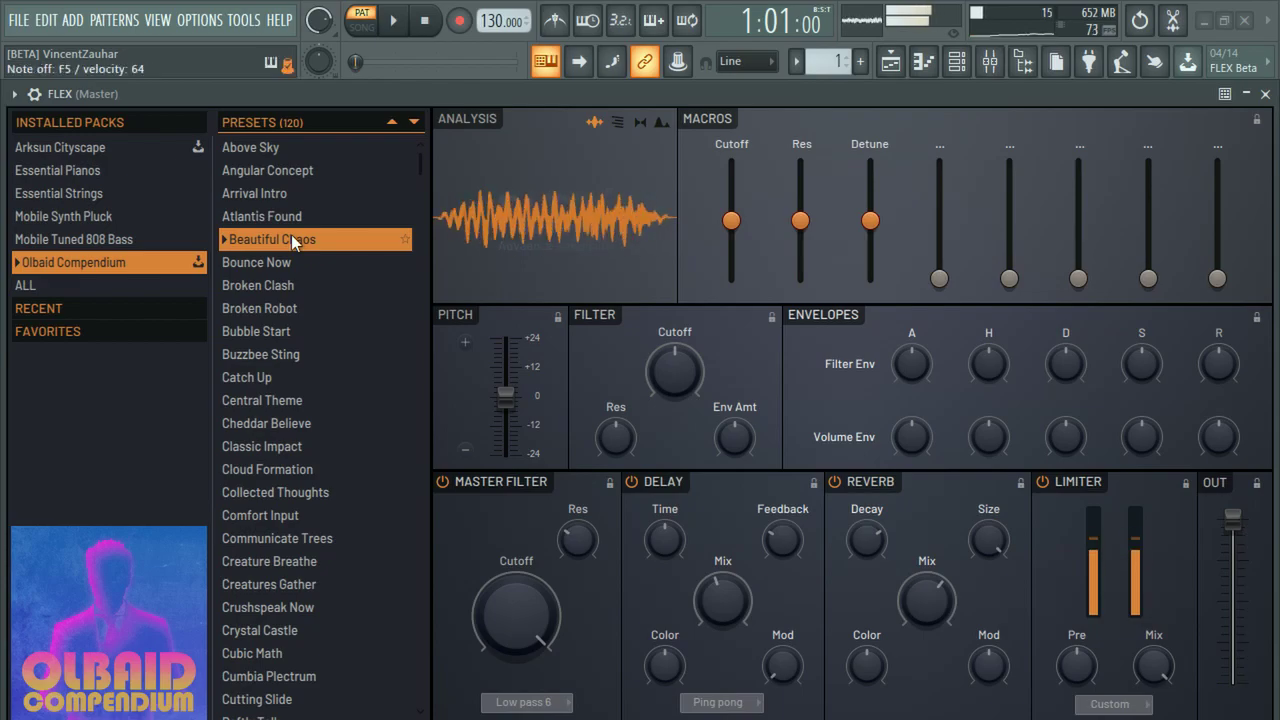
- Audition the Broken Robot, Bubble Start, Catch Up and Cheddar Believe presets
{"action": "left_click_drag", "start_coordinate": [274, 239], "coordinate": [267, 307]}
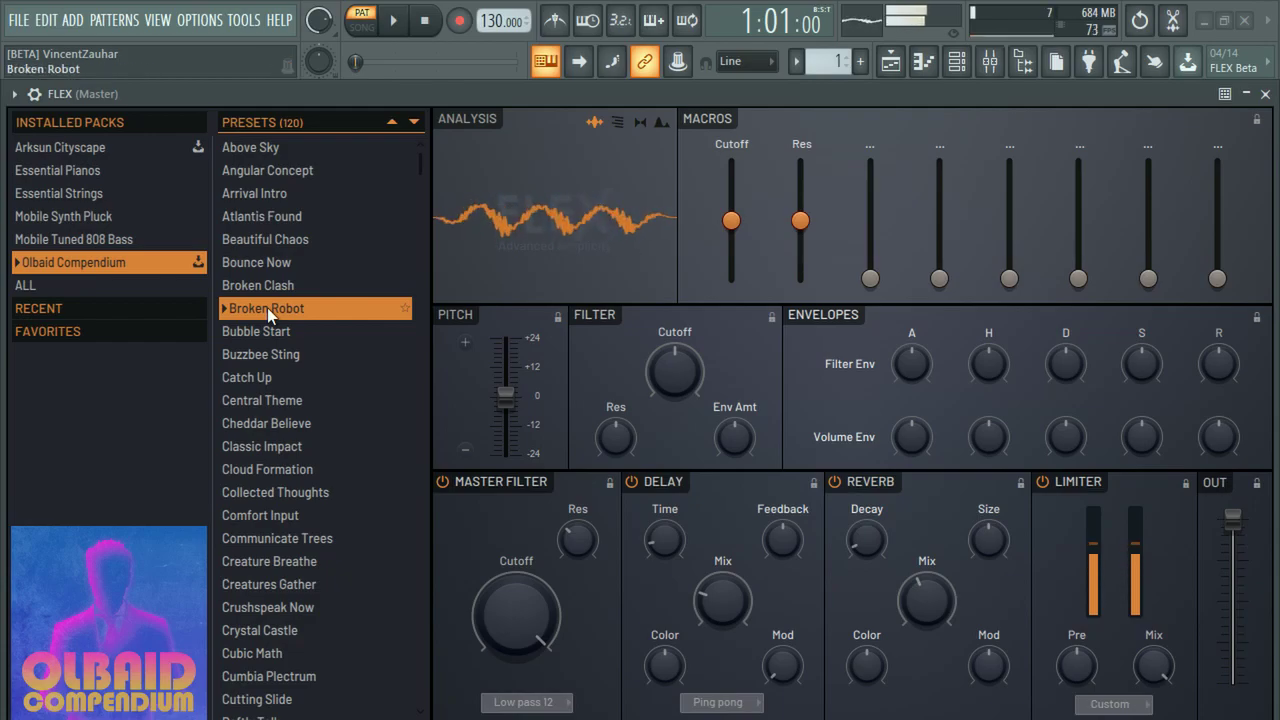
{"action": "left_click", "coordinate": [252, 334]}
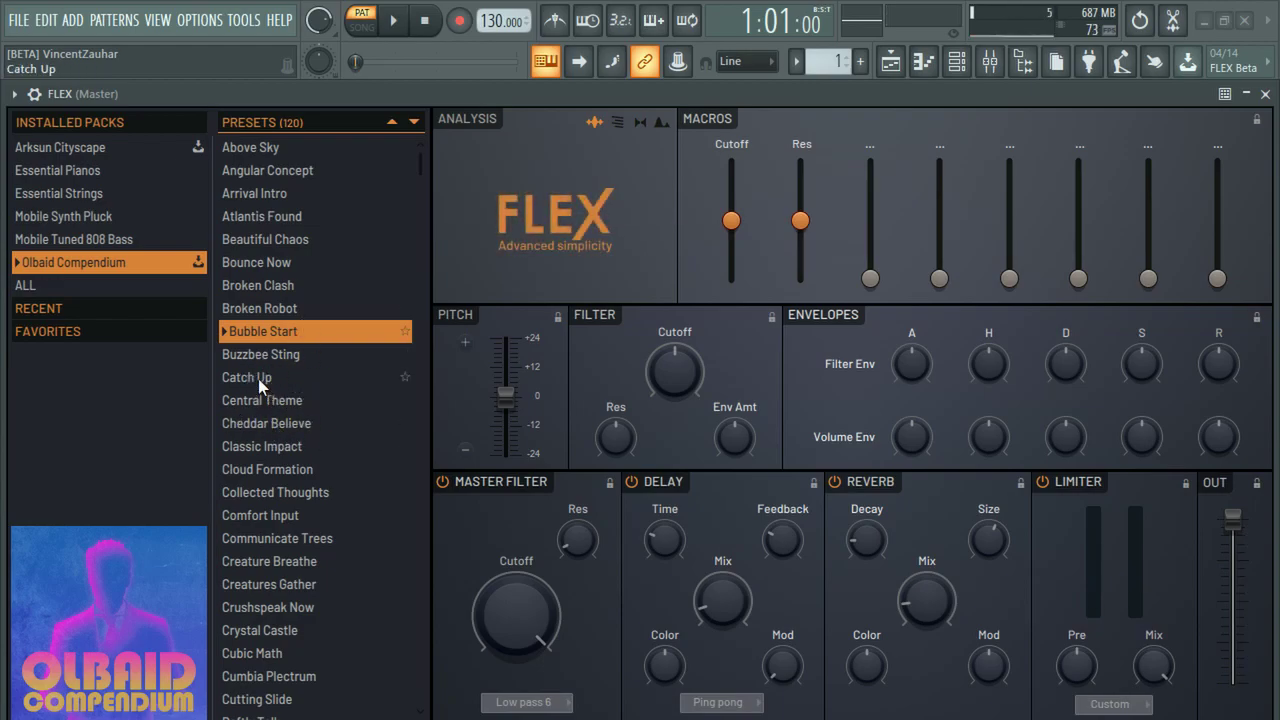
{"action": "left_click", "coordinate": [258, 378]}
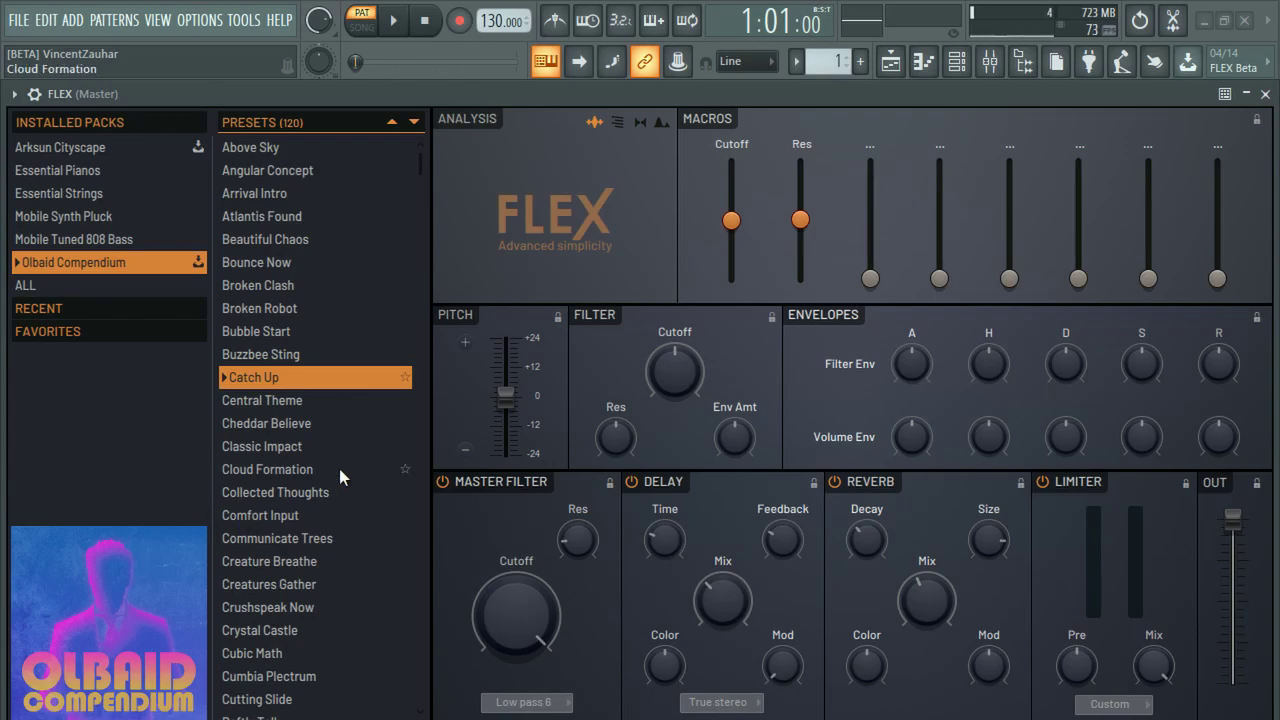
{"action": "left_click", "coordinate": [262, 426]}
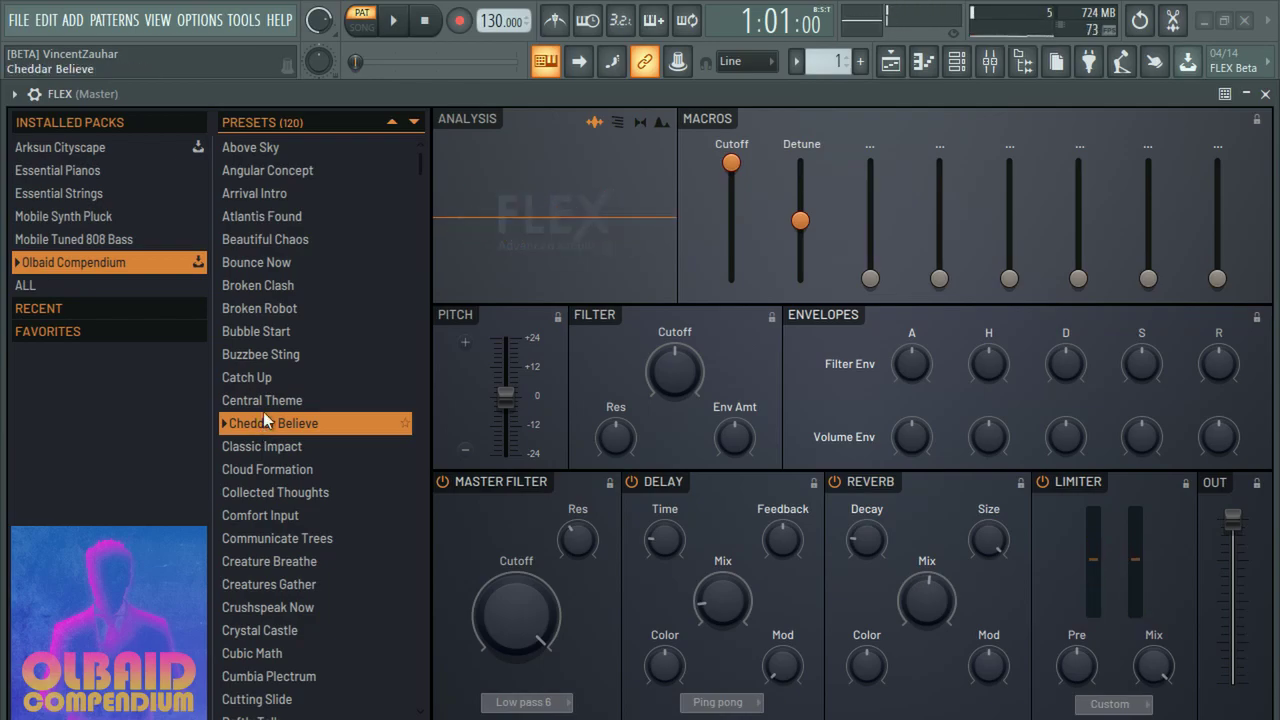
- Load the Daftly Talk preset, lower its Timbre macro slightly, and try its Cutoff macro at 52% before raising it again
{"action": "scroll", "coordinate": [263, 415], "scroll_direction": "down", "scroll_amount": 4}
{"action": "left_click", "coordinate": [280, 464]}
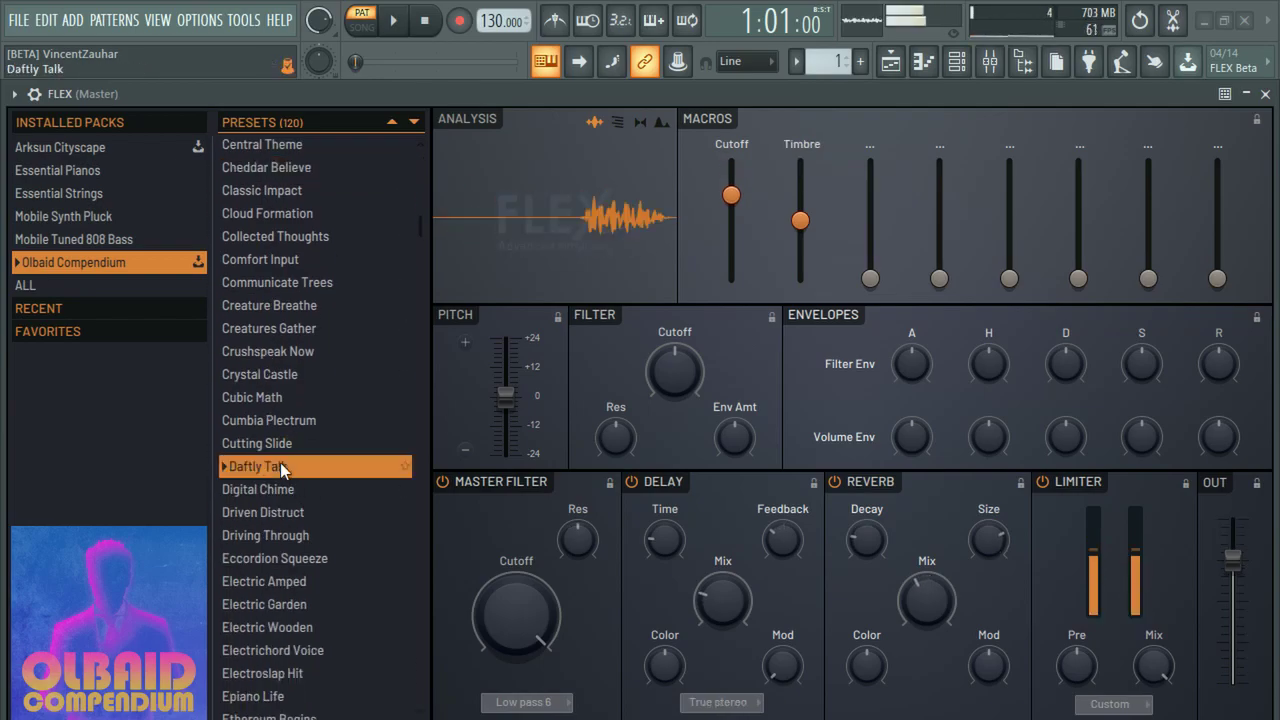
{"action": "left_click", "coordinate": [280, 462]}
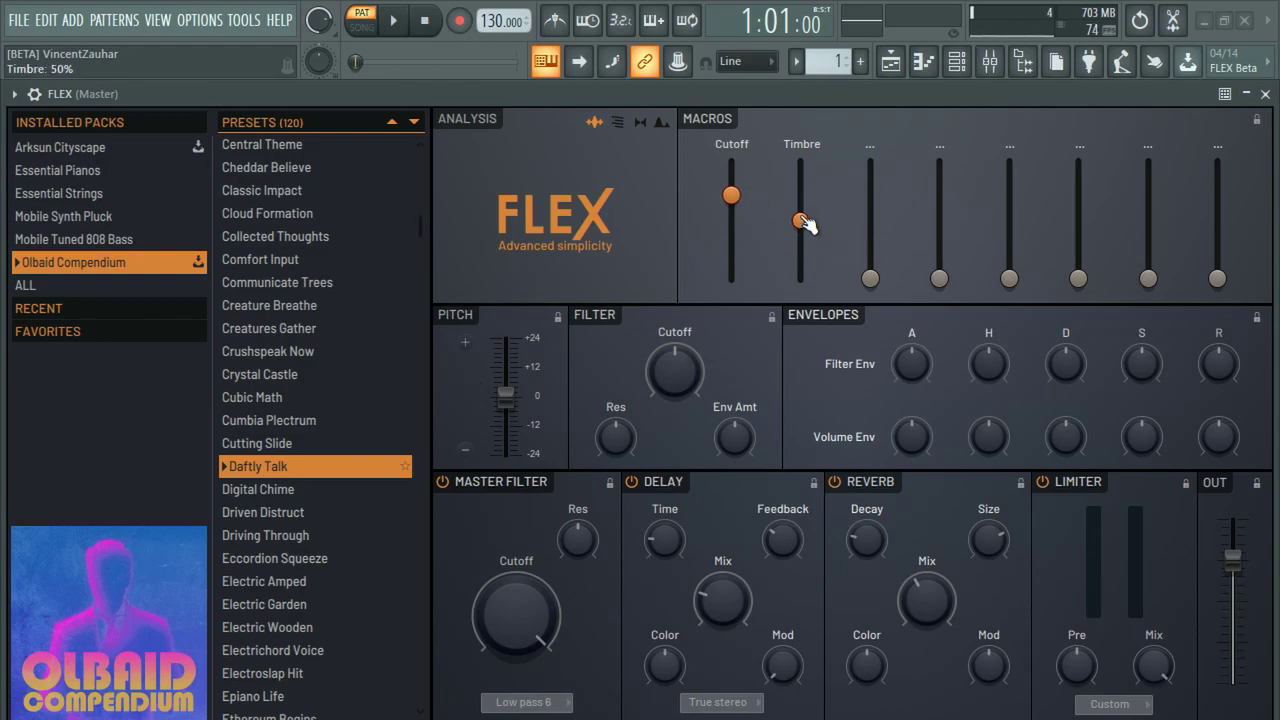
{"action": "mouse_move", "coordinate": [803, 221]}
{"action": "left_mouse_down"}
{"action": "mouse_move", "coordinate": [803, 166]}
{"action": "mouse_move", "coordinate": [803, 275]}
{"action": "mouse_move", "coordinate": [803, 243]}
{"action": "left_mouse_up"}
{"action": "left_click_drag", "start_coordinate": [731, 195], "coordinate": [731, 217]}
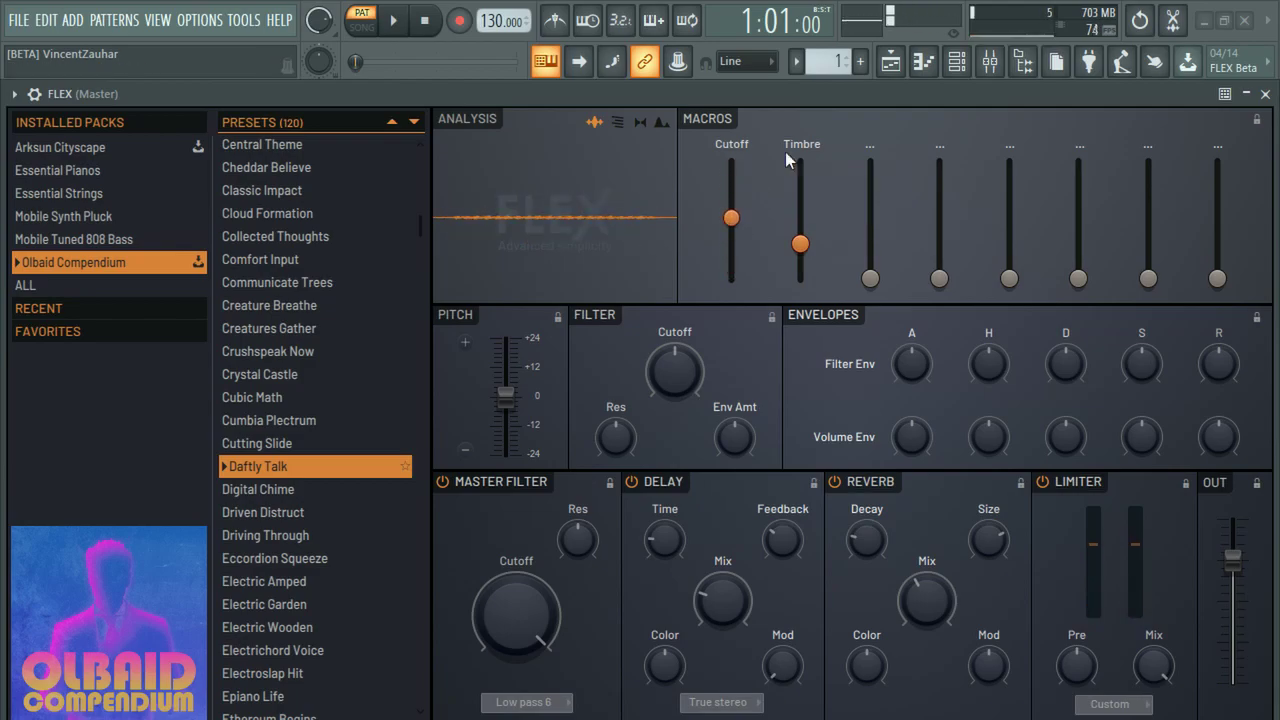
{"action": "mouse_move", "coordinate": [800, 243]}
{"action": "left_mouse_down"}
{"action": "mouse_move", "coordinate": [800, 215]}
{"action": "mouse_move", "coordinate": [800, 231]}
{"action": "left_mouse_up"}
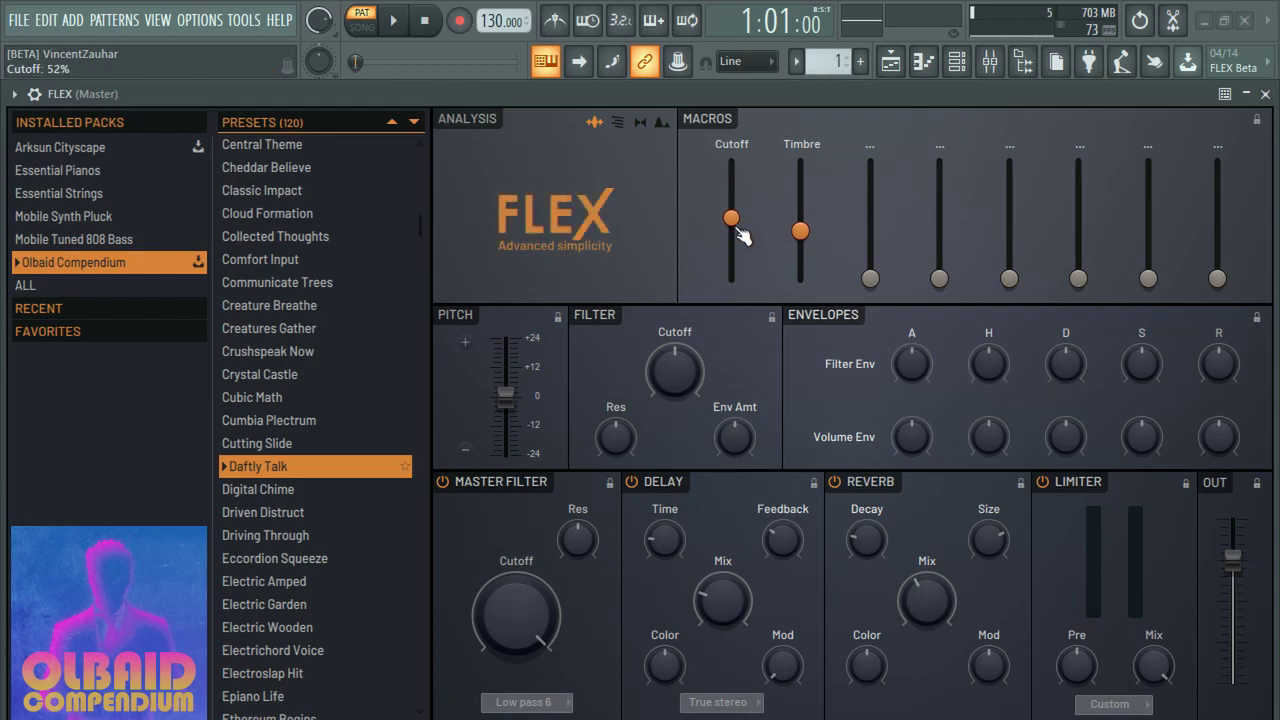
{"action": "left_click_drag", "start_coordinate": [733, 219], "coordinate": [731, 191]}
- Try the master filter cutoff and the filter cutoff on Daftly Talk, raising the filter cutoff to 62% and returning it to 50%
{"action": "mouse_move", "coordinate": [512, 643]}
{"action": "left_mouse_down"}
{"action": "mouse_move", "coordinate": [512, 717]}
{"action": "mouse_move", "coordinate": [512, 643]}
{"action": "left_mouse_up"}
{"action": "mouse_move", "coordinate": [675, 373]}
{"action": "left_mouse_down"}
{"action": "mouse_move", "coordinate": [675, 416]}
{"action": "mouse_move", "coordinate": [675, 330]}
{"action": "mouse_move", "coordinate": [680, 362]}
{"action": "left_mouse_up"}
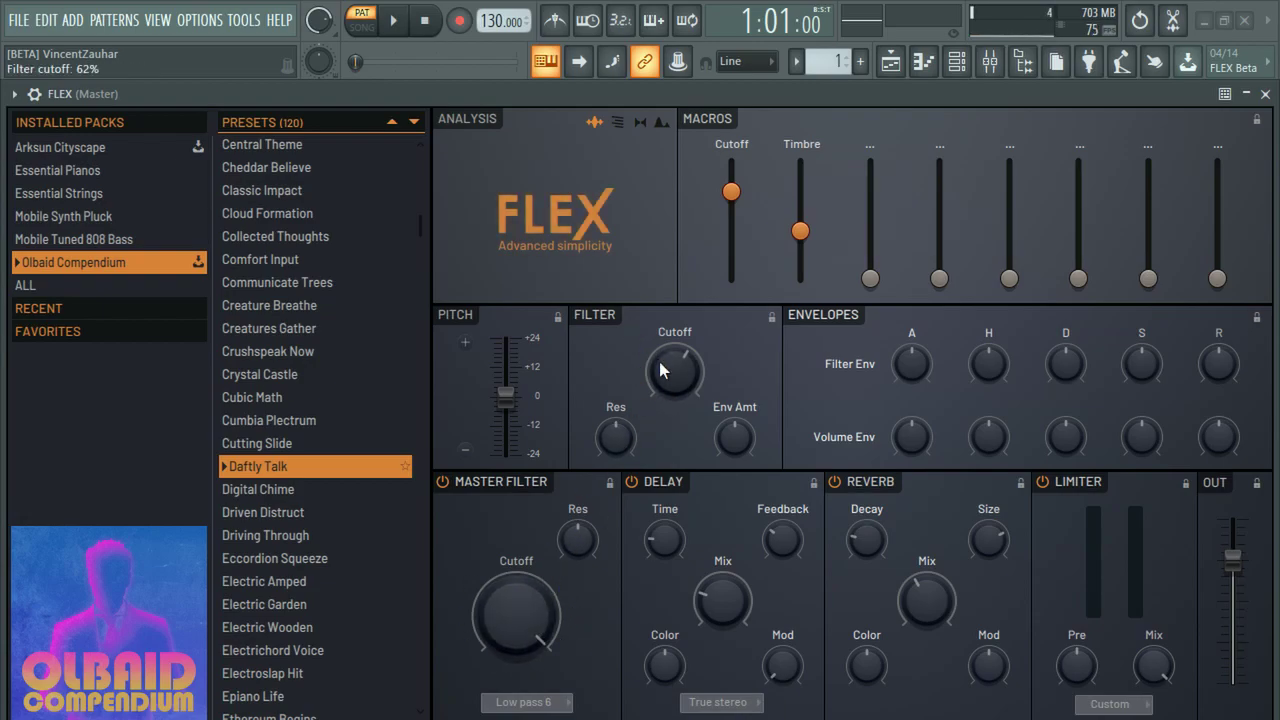
{"action": "mouse_move", "coordinate": [514, 604]}
{"action": "left_mouse_down"}
{"action": "mouse_move", "coordinate": [514, 655]}
{"action": "mouse_move", "coordinate": [514, 610]}
{"action": "left_mouse_up"}
{"action": "mouse_move", "coordinate": [675, 372]}
{"action": "left_mouse_down"}
{"action": "mouse_move", "coordinate": [675, 392]}
{"action": "mouse_move", "coordinate": [675, 324]}
{"action": "mouse_move", "coordinate": [680, 378]}
{"action": "left_mouse_up"}
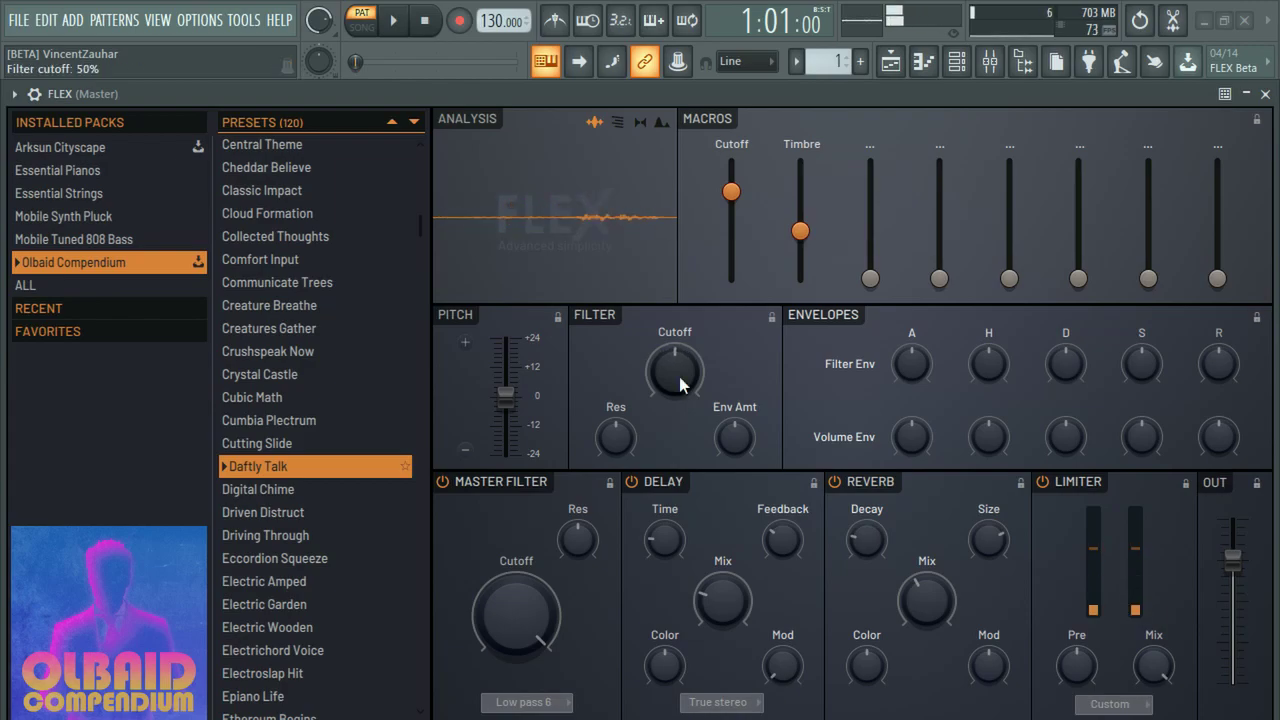
- Load the Digital Chime preset from the Olbaid Compendium pack
{"action": "left_click", "coordinate": [290, 487]}
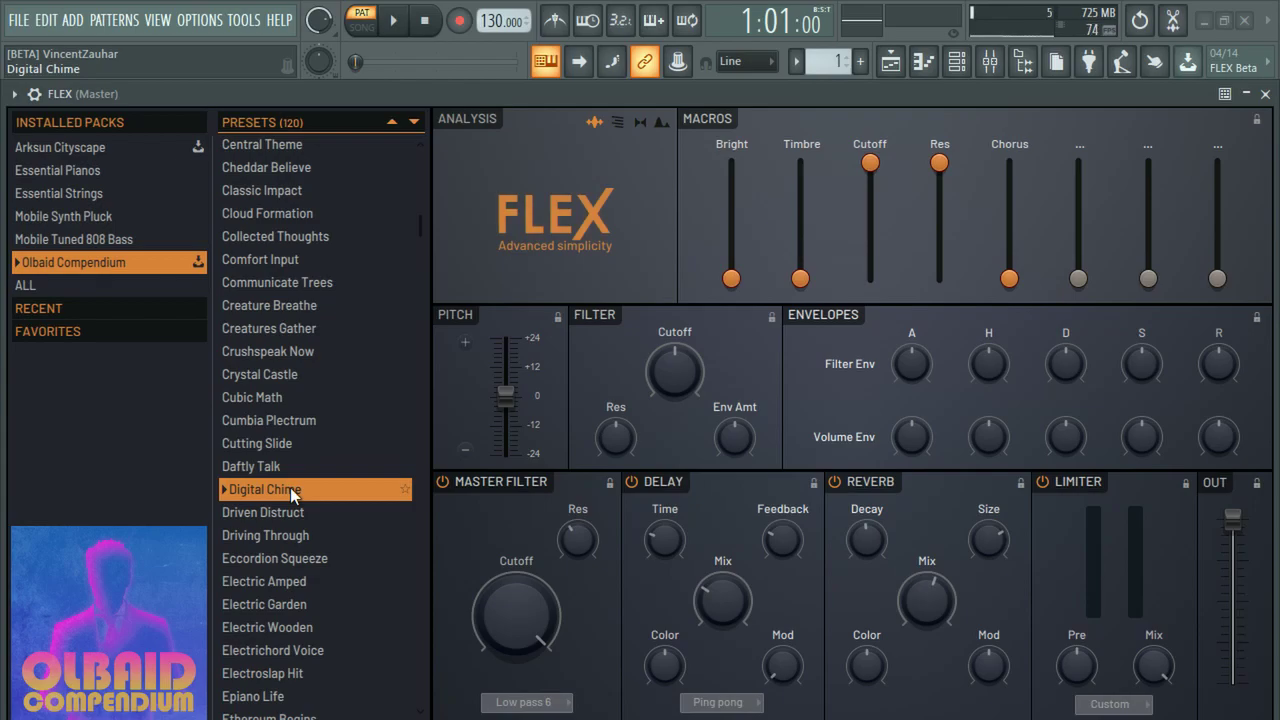
- Audition the Driven Distruct and Midsea Ship presets from the Olbaid Compendium pack
{"action": "left_click", "coordinate": [280, 516]}
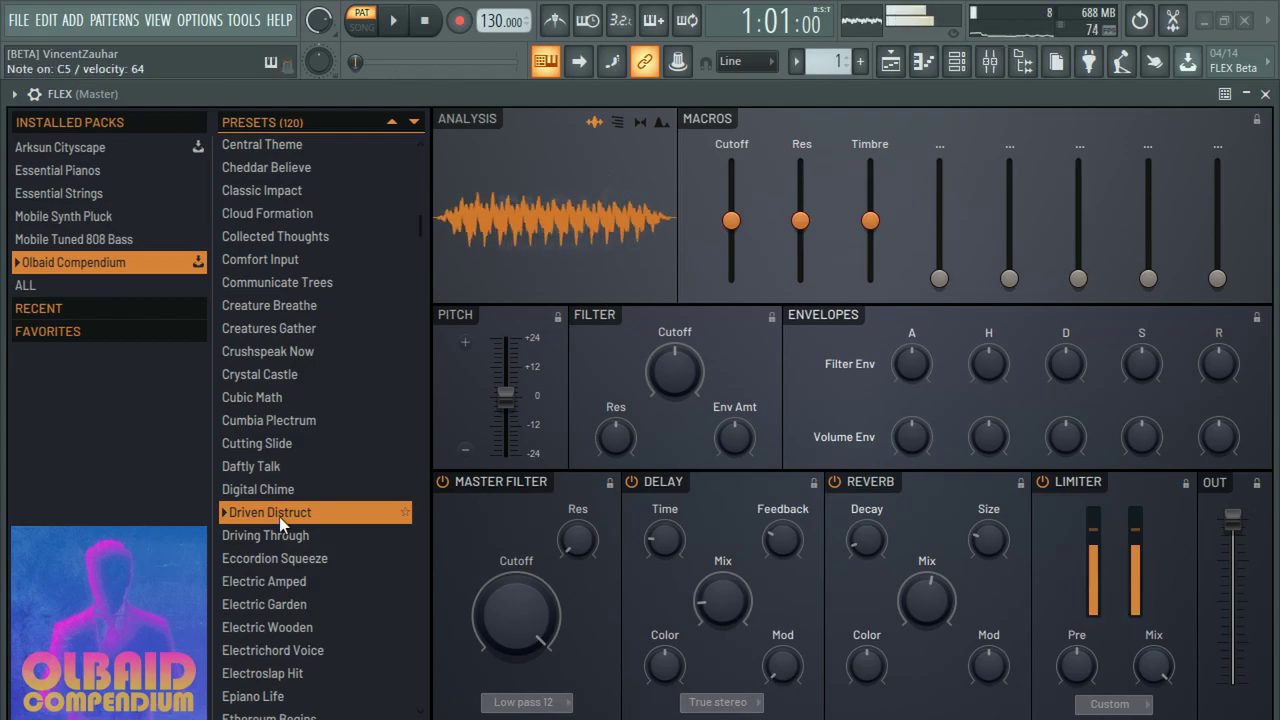
{"action": "scroll", "coordinate": [297, 443], "scroll_direction": "down", "scroll_amount": 10}
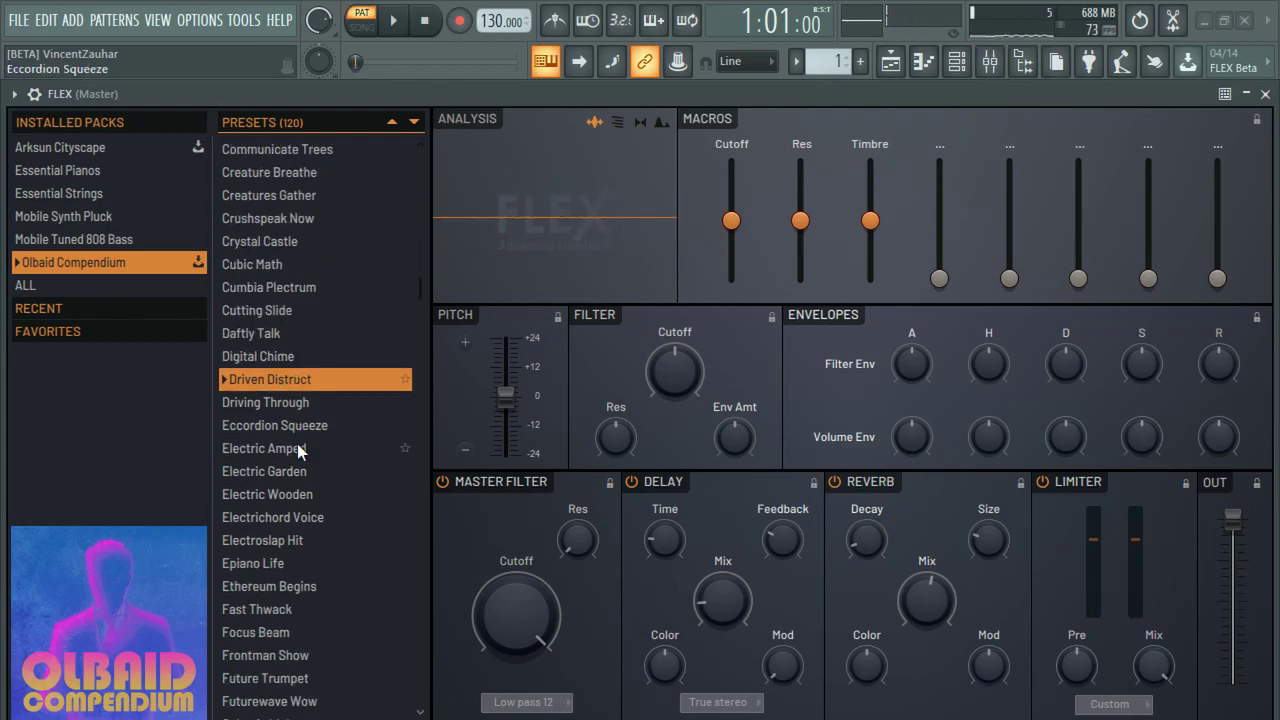
{"action": "left_click", "coordinate": [273, 478]}
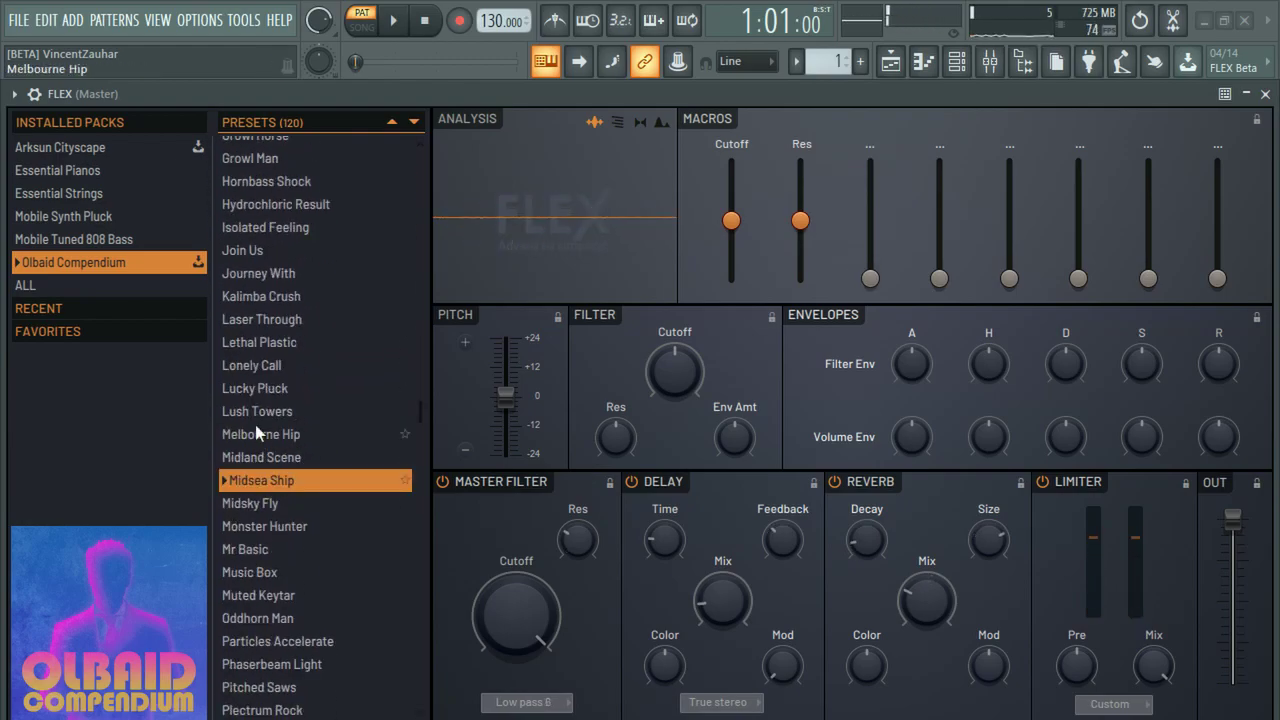
- Try the Detune macro above its midpoint on Lonely Call and the Phaser macro at 39% on Laser Through
{"action": "left_click", "coordinate": [265, 368]}
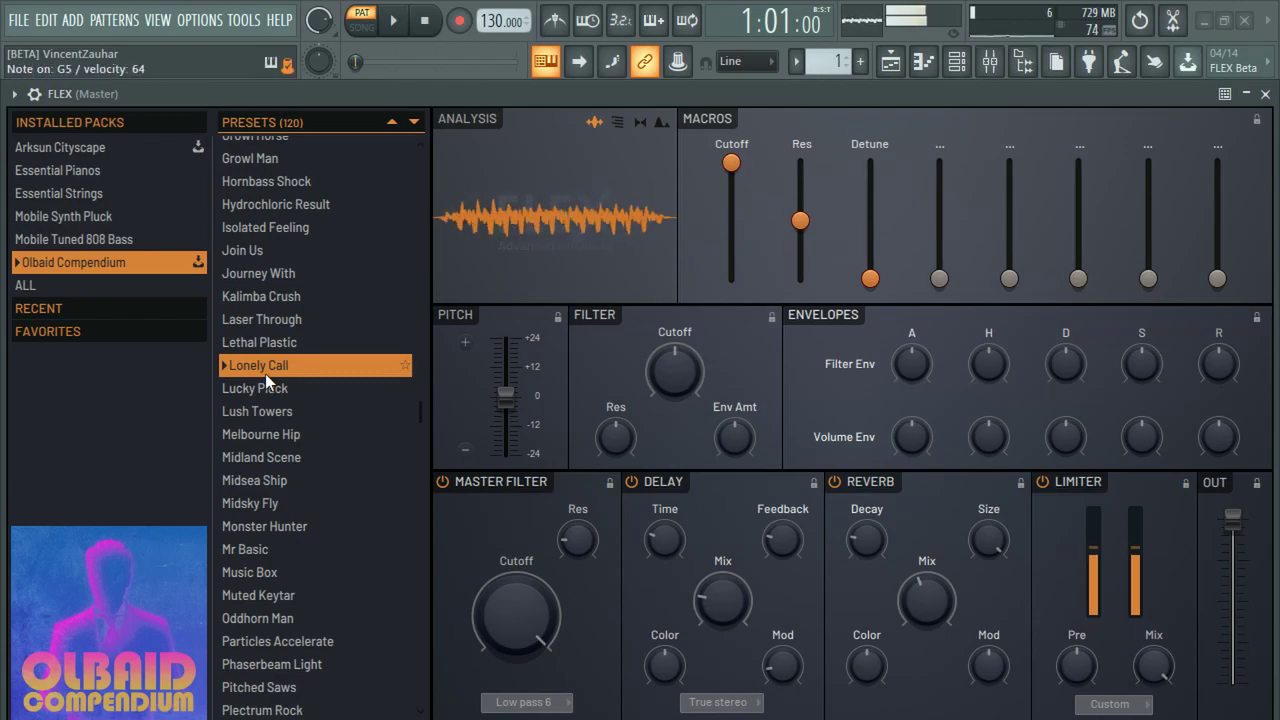
{"action": "left_click_drag", "start_coordinate": [870, 278], "coordinate": [870, 207]}
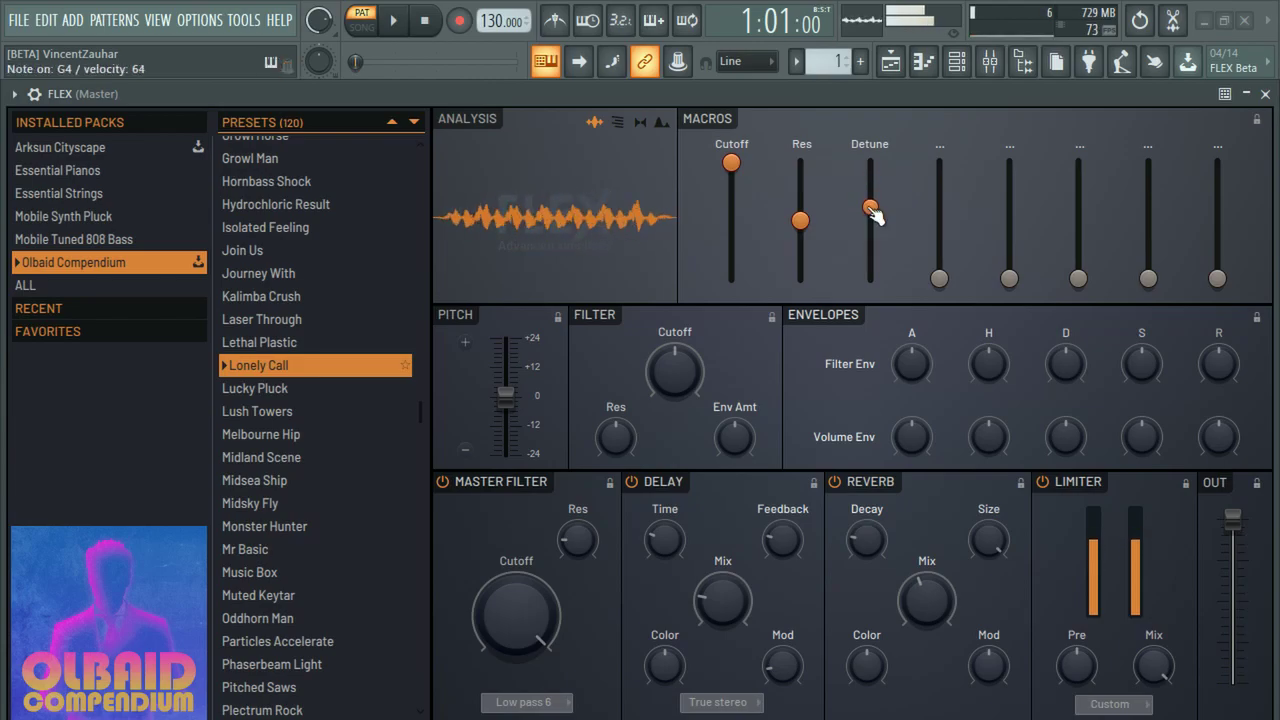
{"action": "left_click", "coordinate": [278, 319]}
{"action": "mouse_move", "coordinate": [800, 224]}
{"action": "left_mouse_down"}
{"action": "mouse_move", "coordinate": [800, 165]}
{"action": "mouse_move", "coordinate": [800, 215]}
{"action": "left_mouse_up"}
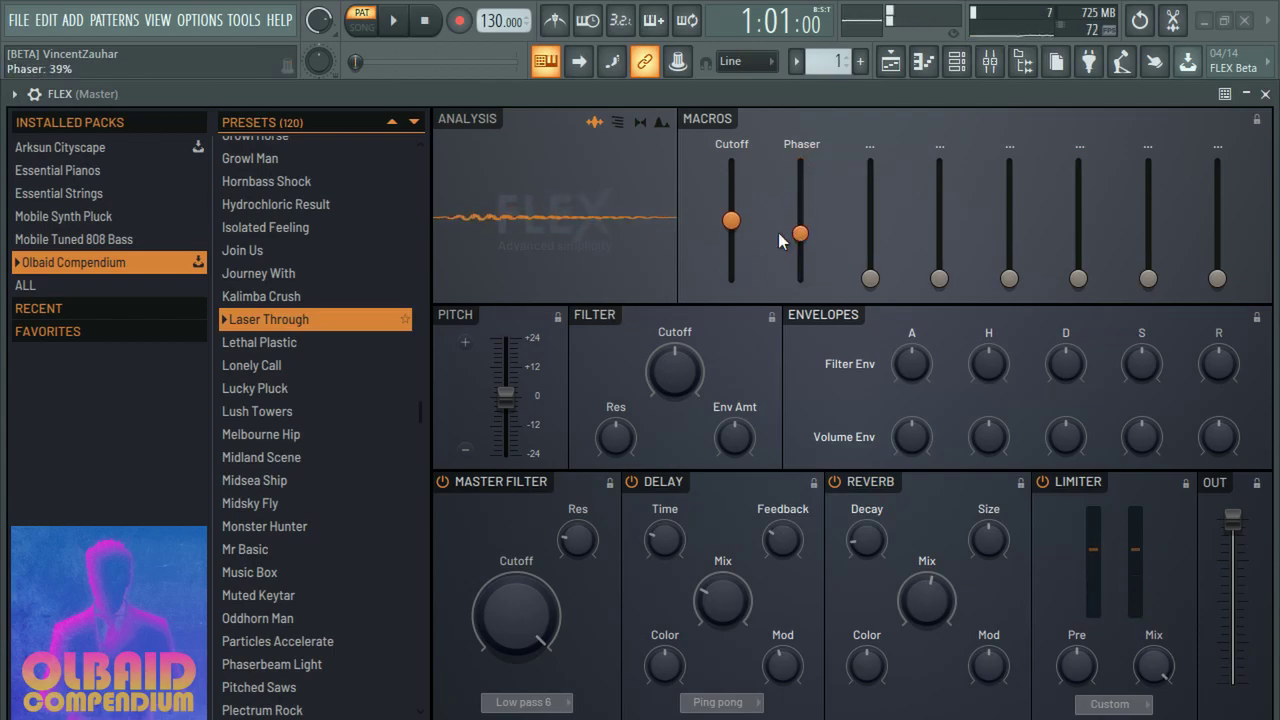
- Load Journey With and try raising its third macro, and audition the Pitched Saws preset
{"action": "left_click", "coordinate": [258, 271]}
{"action": "left_click_drag", "start_coordinate": [870, 278], "coordinate": [870, 225]}
{"action": "left_click", "coordinate": [262, 687]}
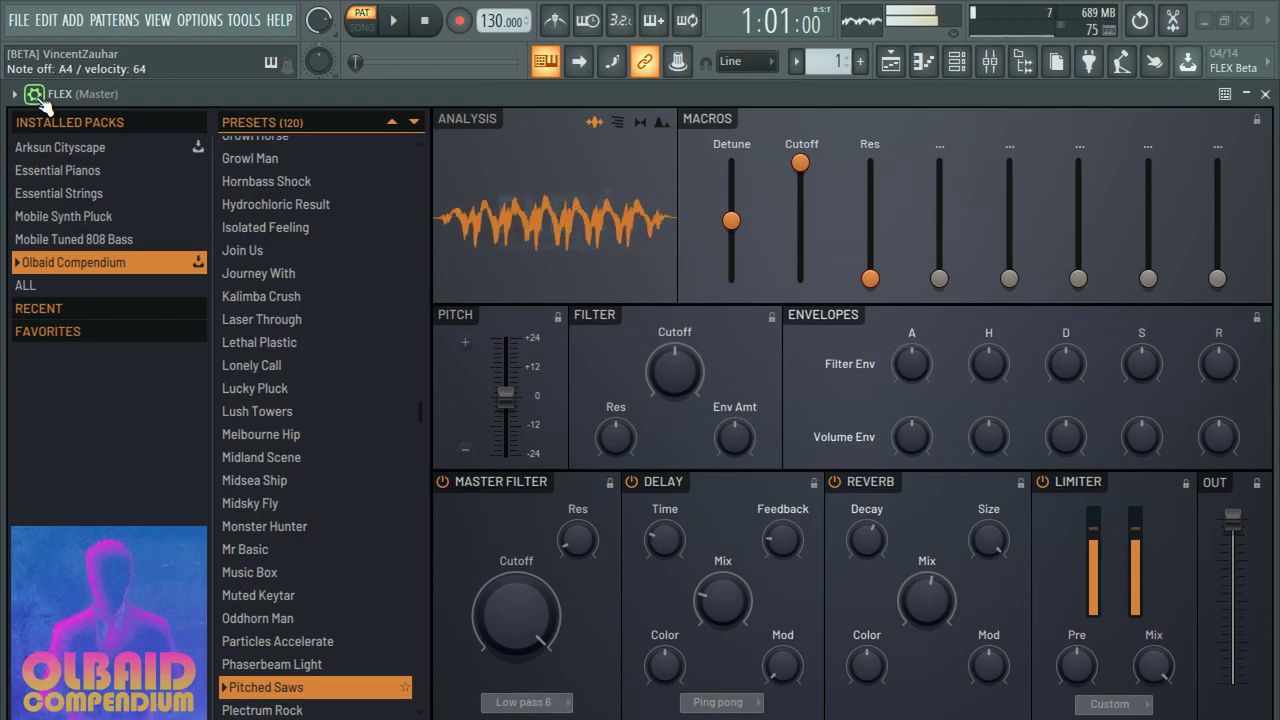
- Audition the Simmering Spheres and Supersaw Buzz presets
{"action": "scroll", "coordinate": [344, 402], "scroll_direction": "down", "scroll_amount": 10}
{"action": "scroll", "coordinate": [290, 470], "scroll_direction": "up", "scroll_amount": 4}
{"action": "left_click", "coordinate": [270, 519]}
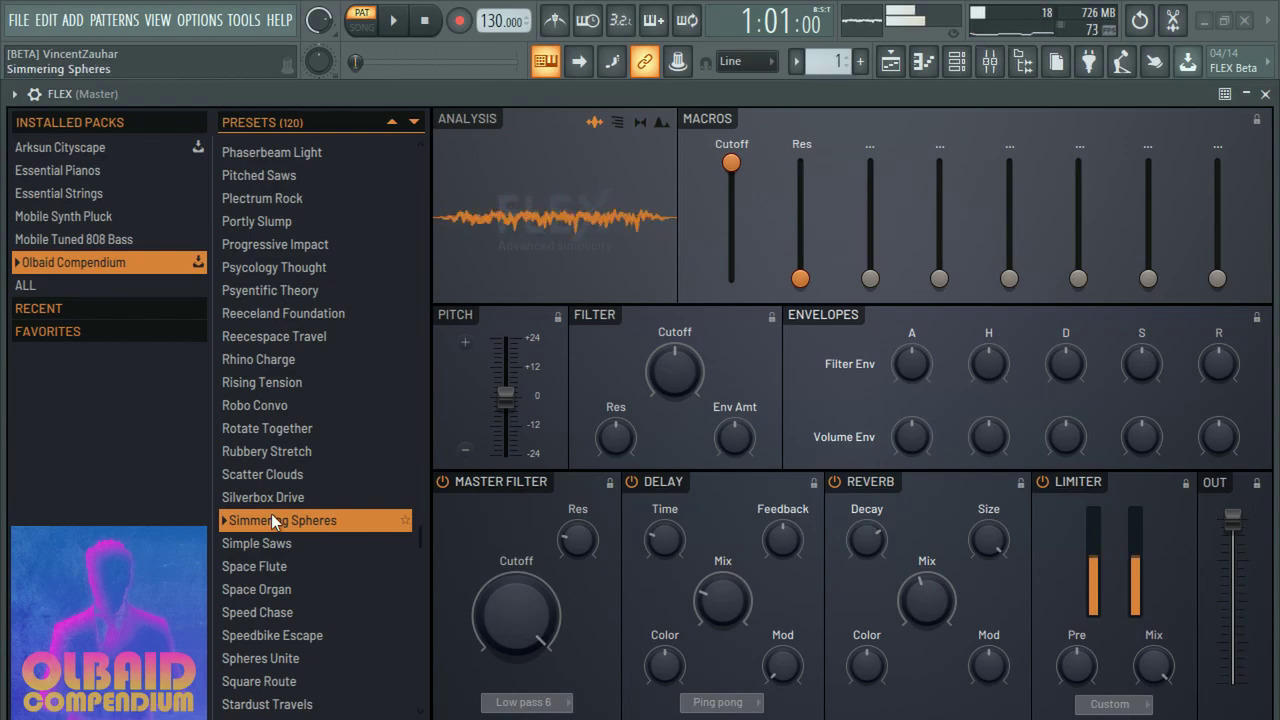
{"action": "scroll", "coordinate": [330, 420], "scroll_direction": "down", "scroll_amount": 5}
{"action": "left_click", "coordinate": [314, 388]}
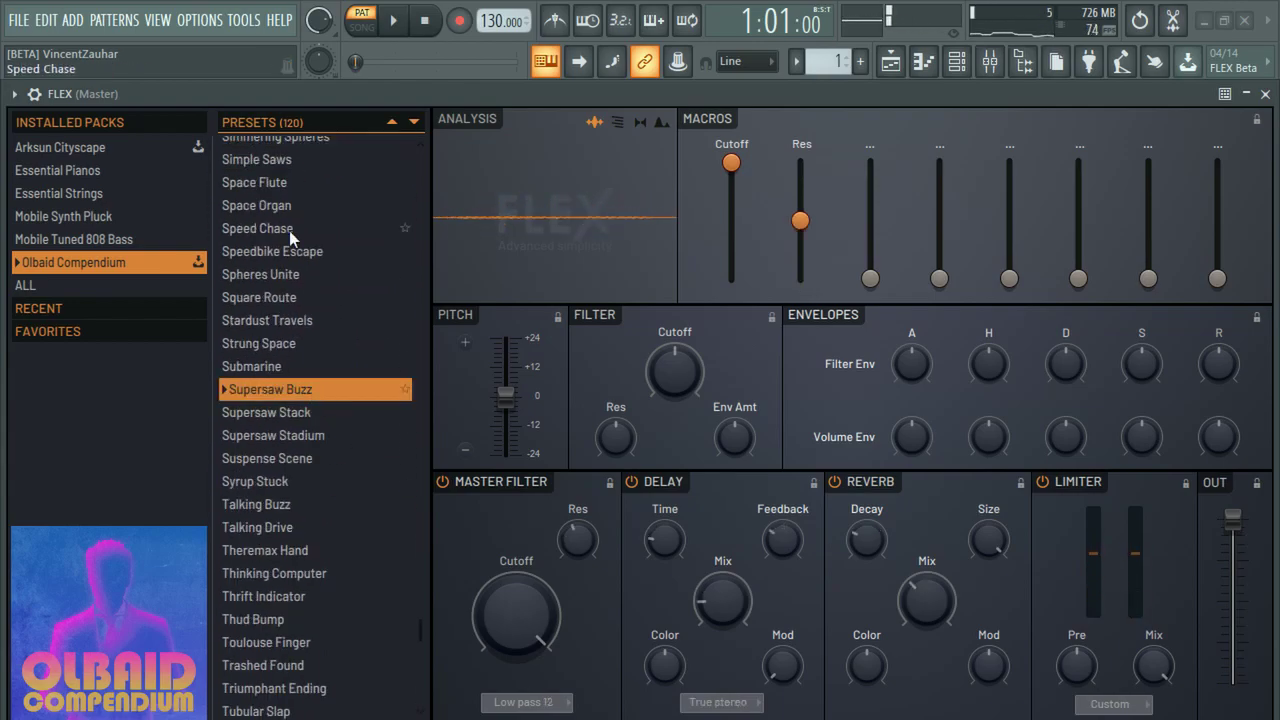
- Audition the Thinking Computer and Unsteady Slider presets
{"action": "scroll", "coordinate": [350, 508], "scroll_direction": "down", "scroll_amount": 3}
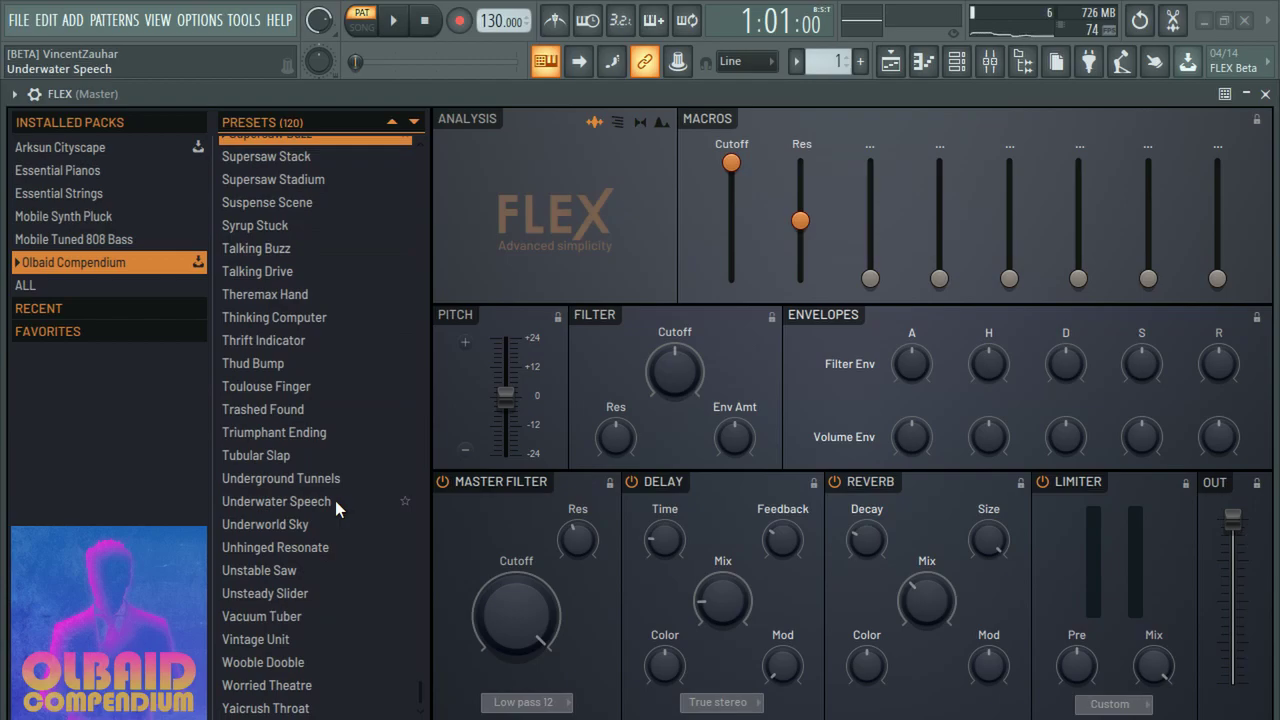
{"action": "scroll", "coordinate": [335, 500], "scroll_direction": "up", "scroll_amount": 5}
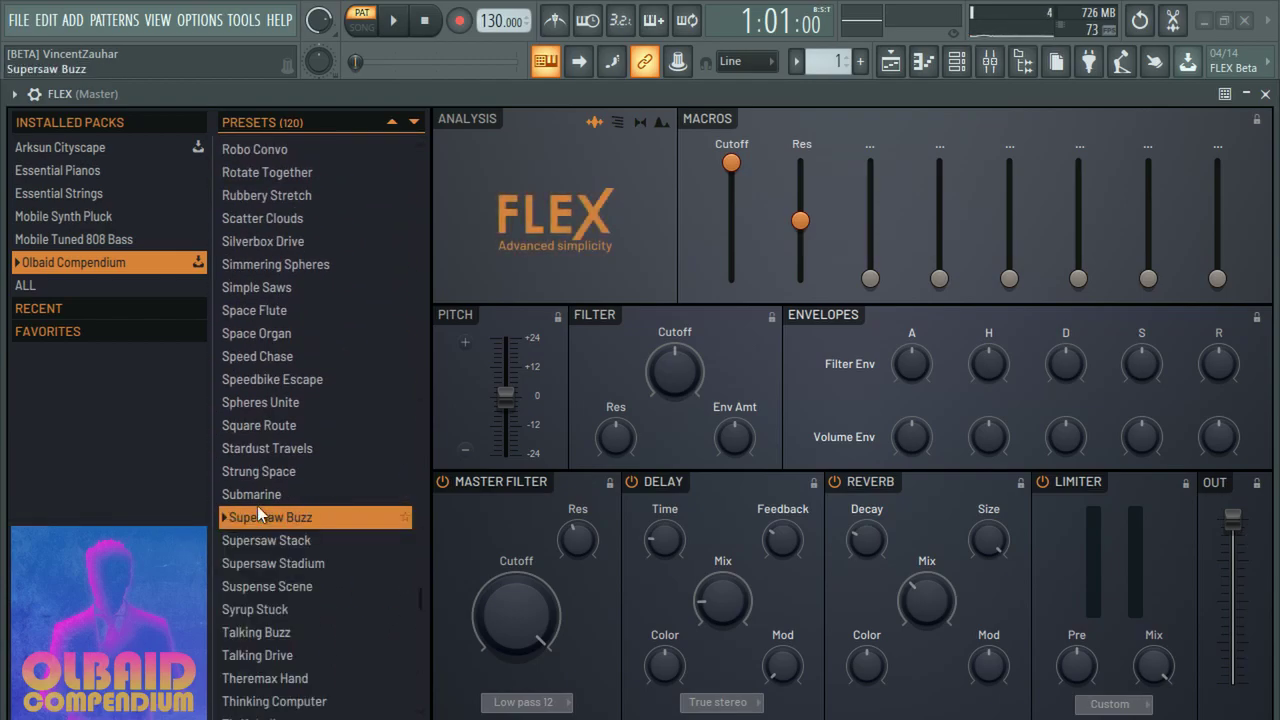
{"action": "scroll", "coordinate": [331, 624], "scroll_direction": "down", "scroll_amount": 2}
{"action": "left_click", "coordinate": [290, 575]}
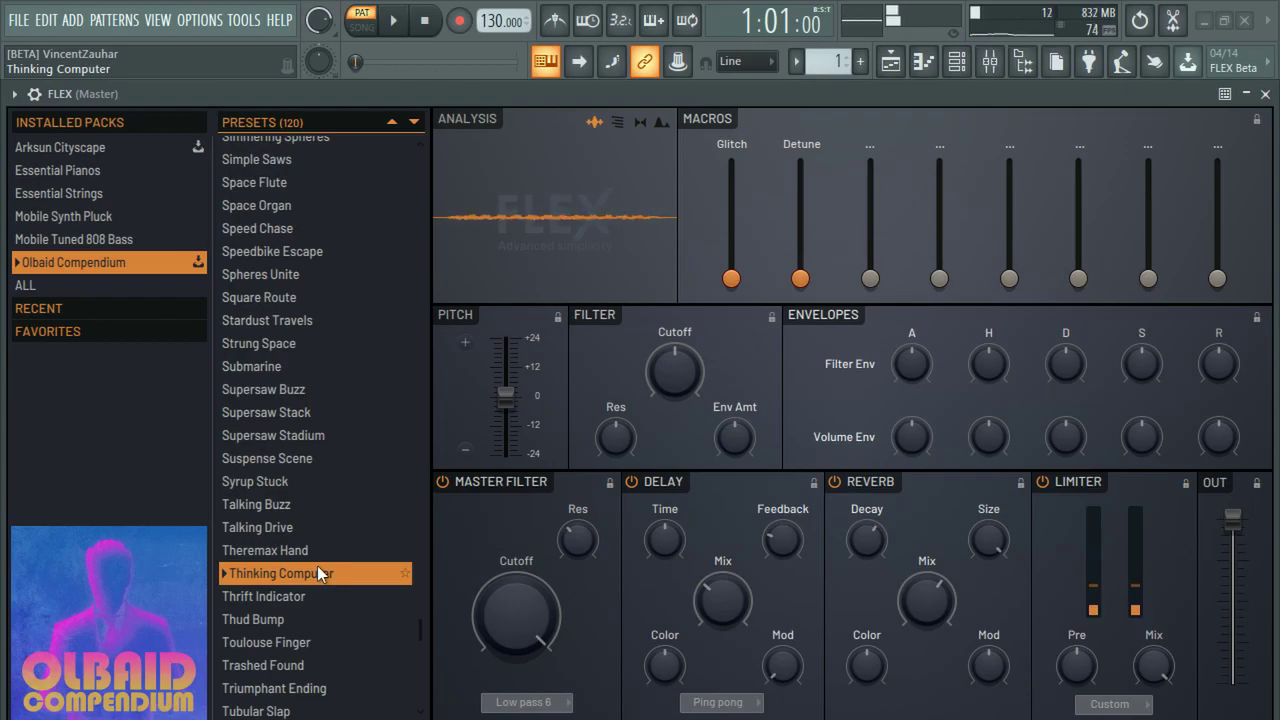
{"action": "scroll", "coordinate": [317, 565], "scroll_direction": "down", "scroll_amount": 4}
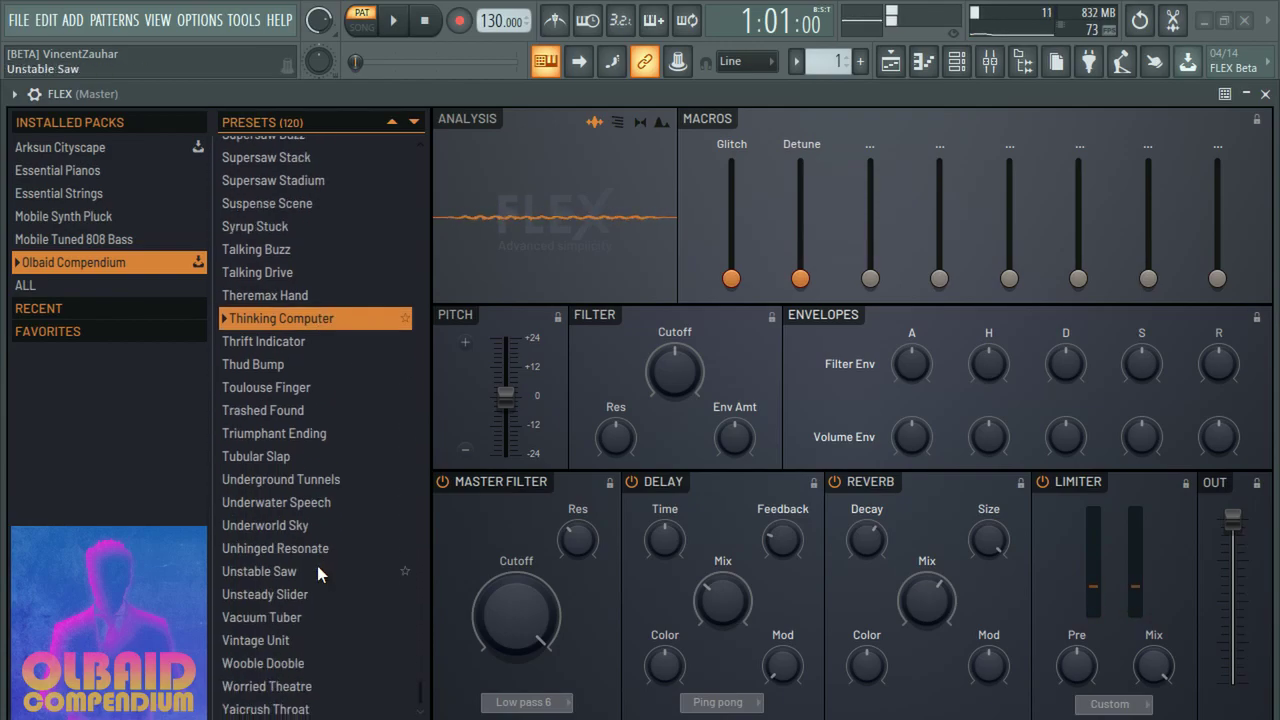
{"action": "left_click", "coordinate": [291, 598]}
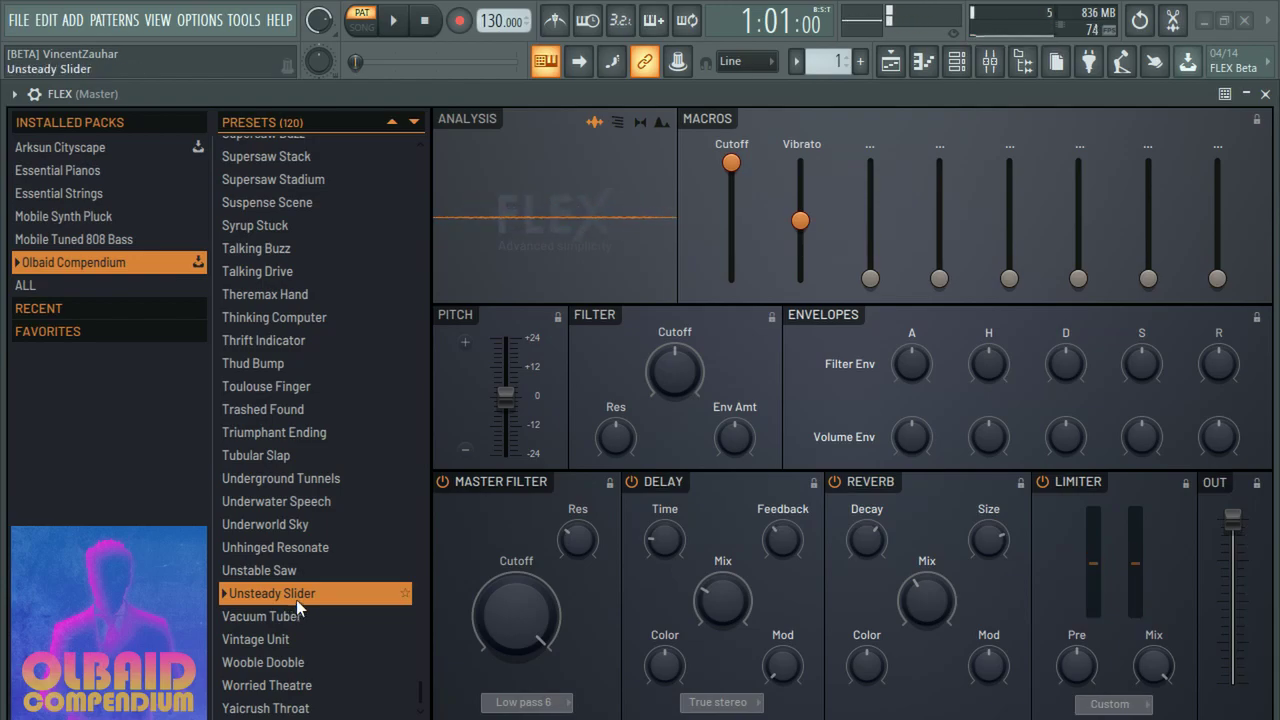
- Open the Essential Pianos pack and audition its Bosendorfer, Pianomix and Pianopad presets
{"action": "scroll", "coordinate": [296, 599], "scroll_direction": "up", "scroll_amount": 20}
{"action": "scroll", "coordinate": [296, 599], "scroll_direction": "down", "scroll_amount": 1}
{"action": "scroll", "coordinate": [296, 599], "scroll_direction": "up", "scroll_amount": 1}
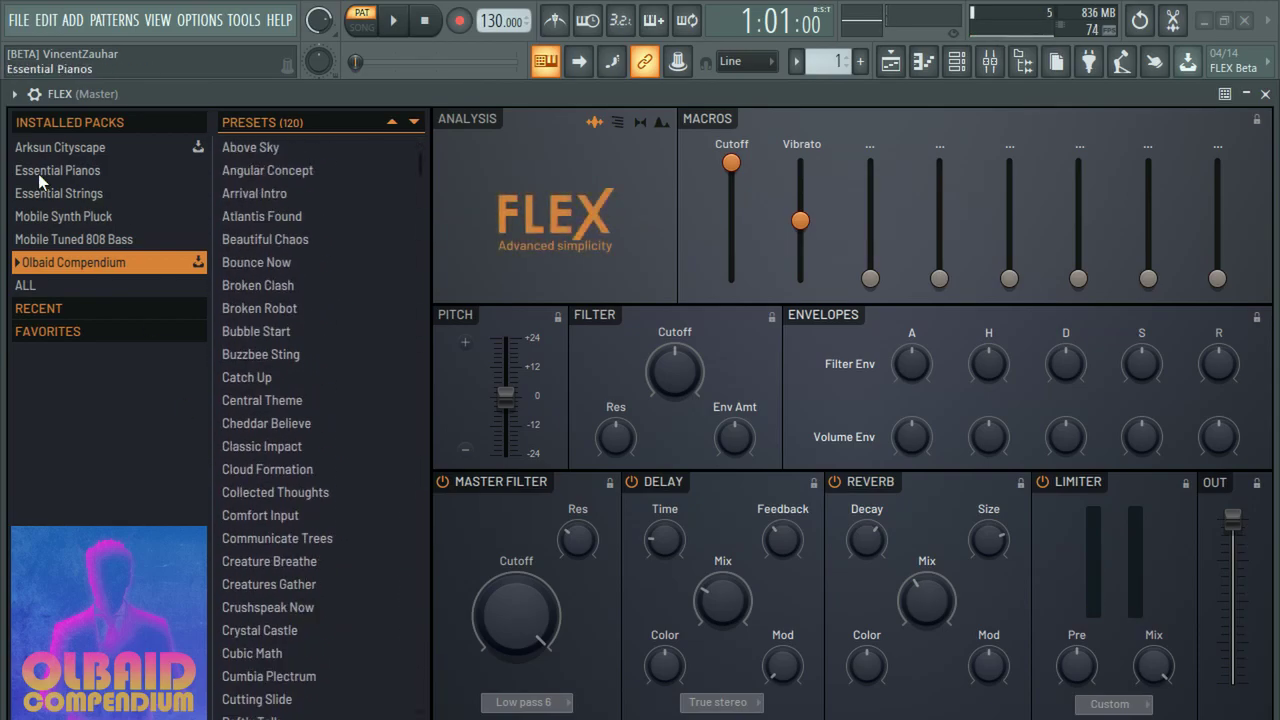
{"action": "left_click", "coordinate": [92, 167]}
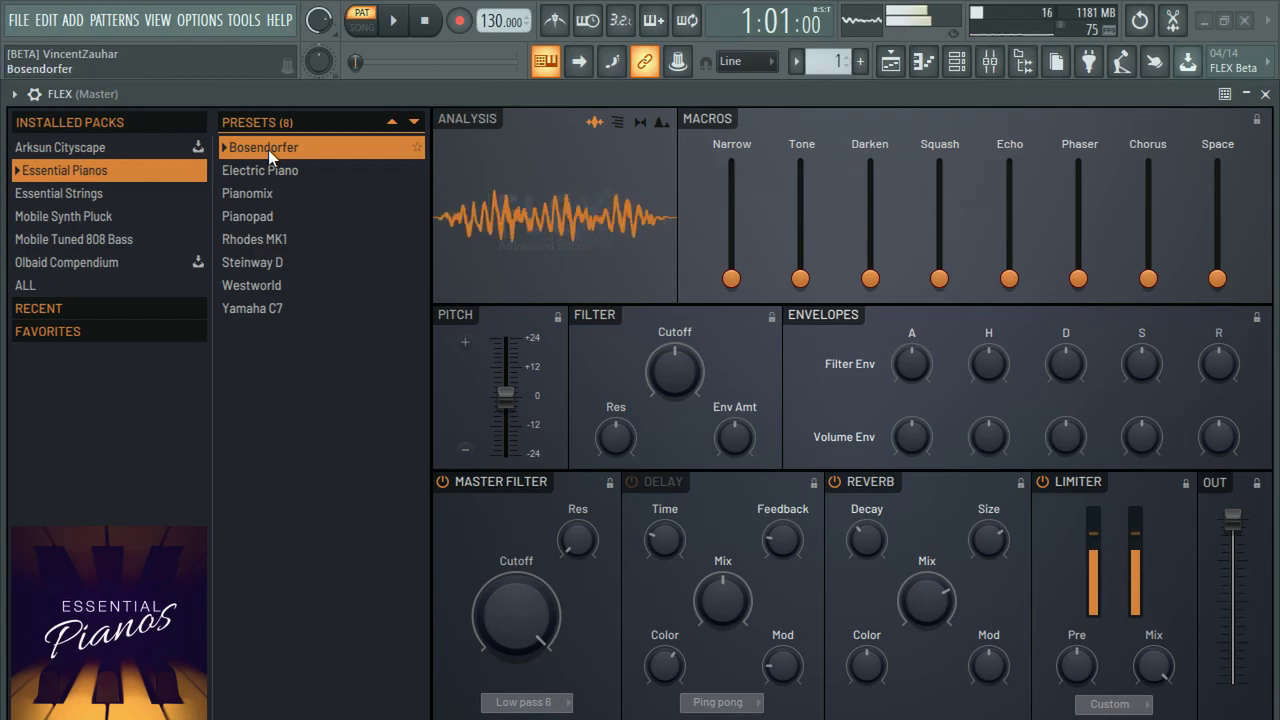
{"action": "key", "text": "Down"}
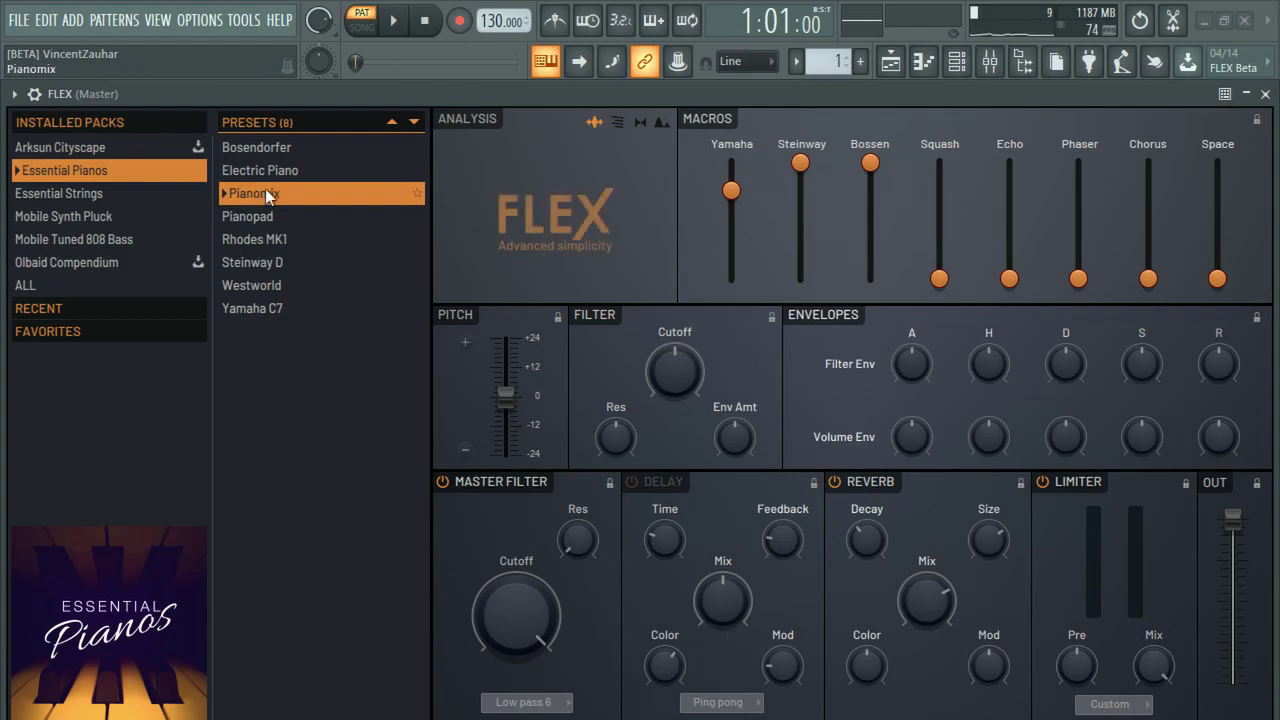
{"action": "left_click", "coordinate": [269, 215]}
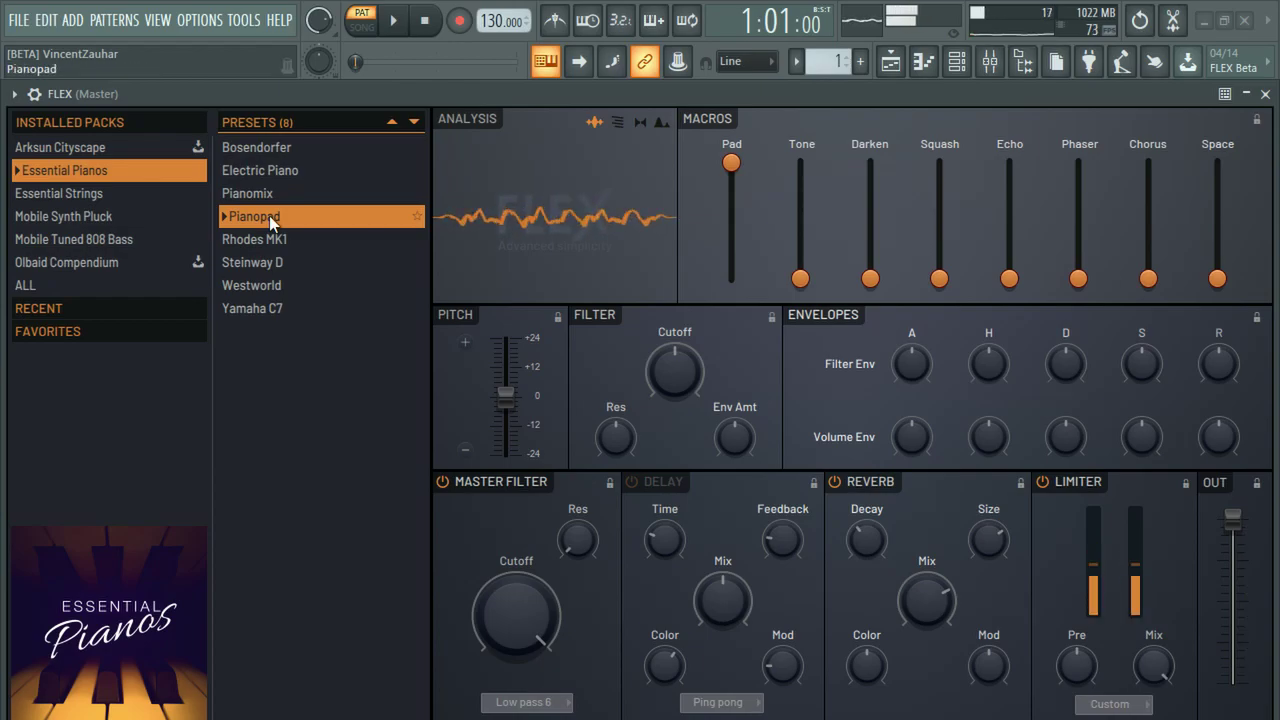
- Audition Rhodes MK1, Steinway D and Westworld, and load Yamaha C7 to try its Space macro, leaving it at minimum
{"action": "left_click", "coordinate": [282, 240]}
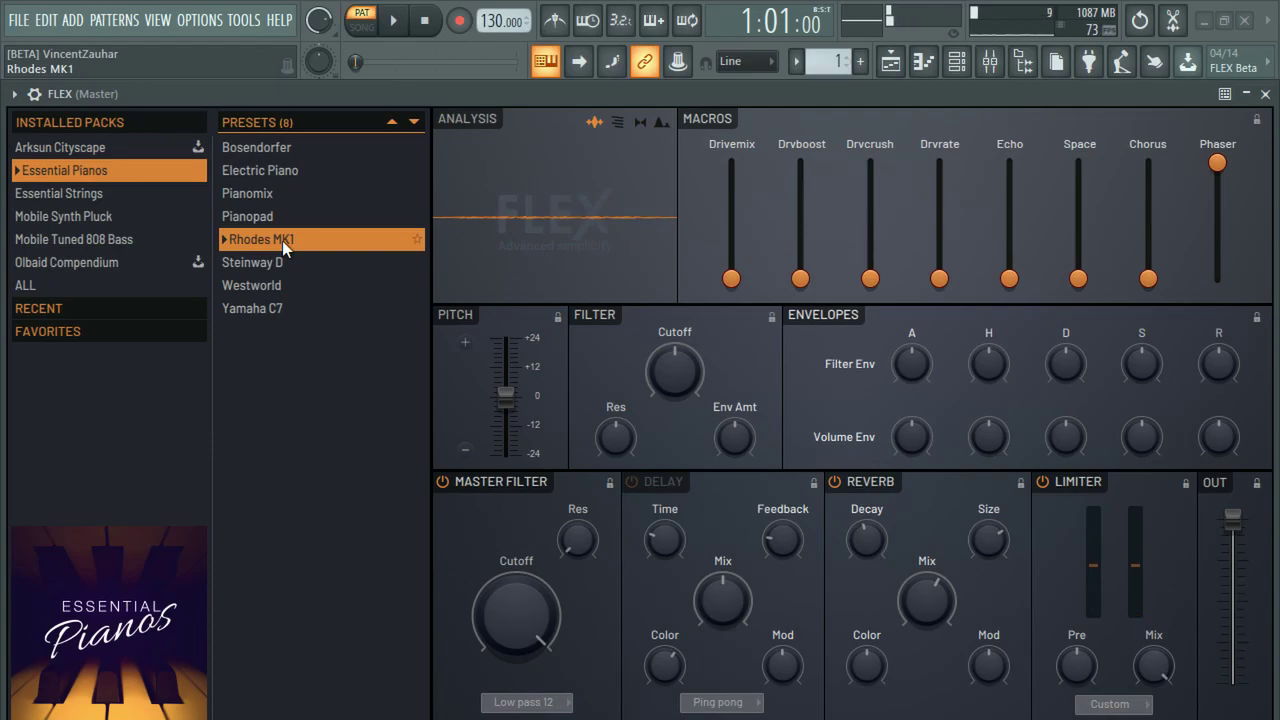
{"action": "left_click", "coordinate": [290, 263]}
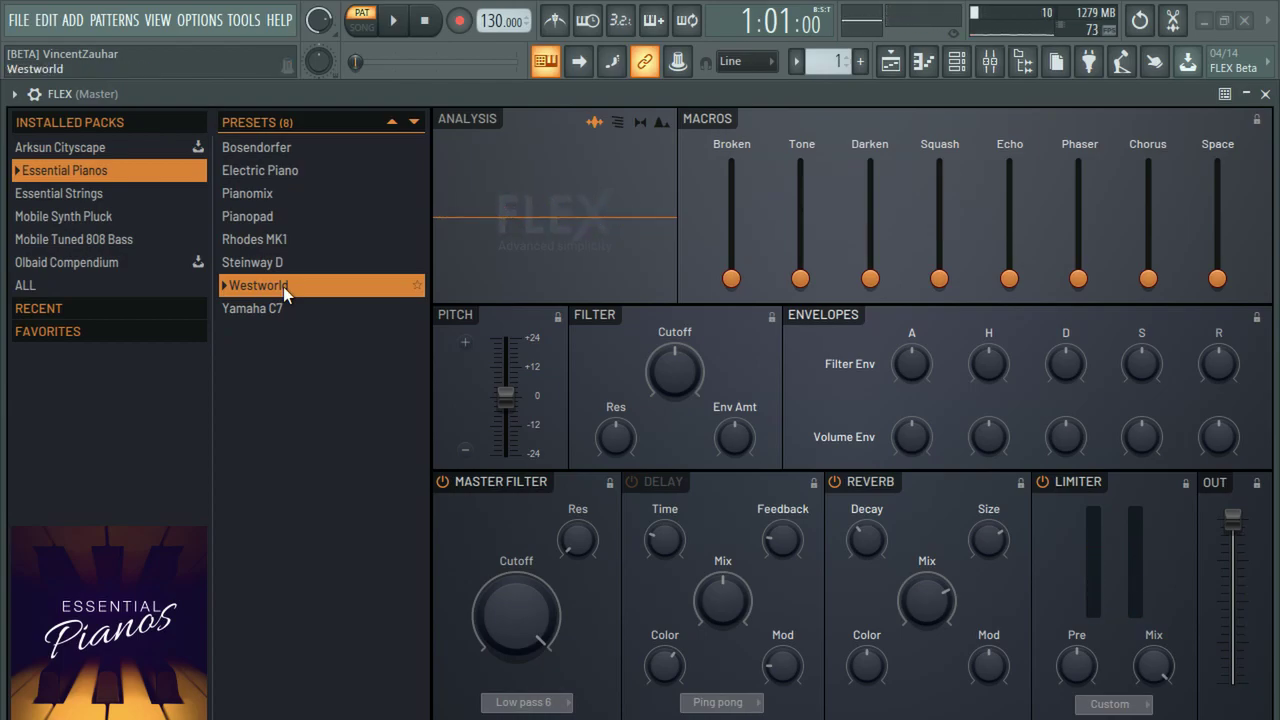
{"action": "left_click", "coordinate": [277, 304]}
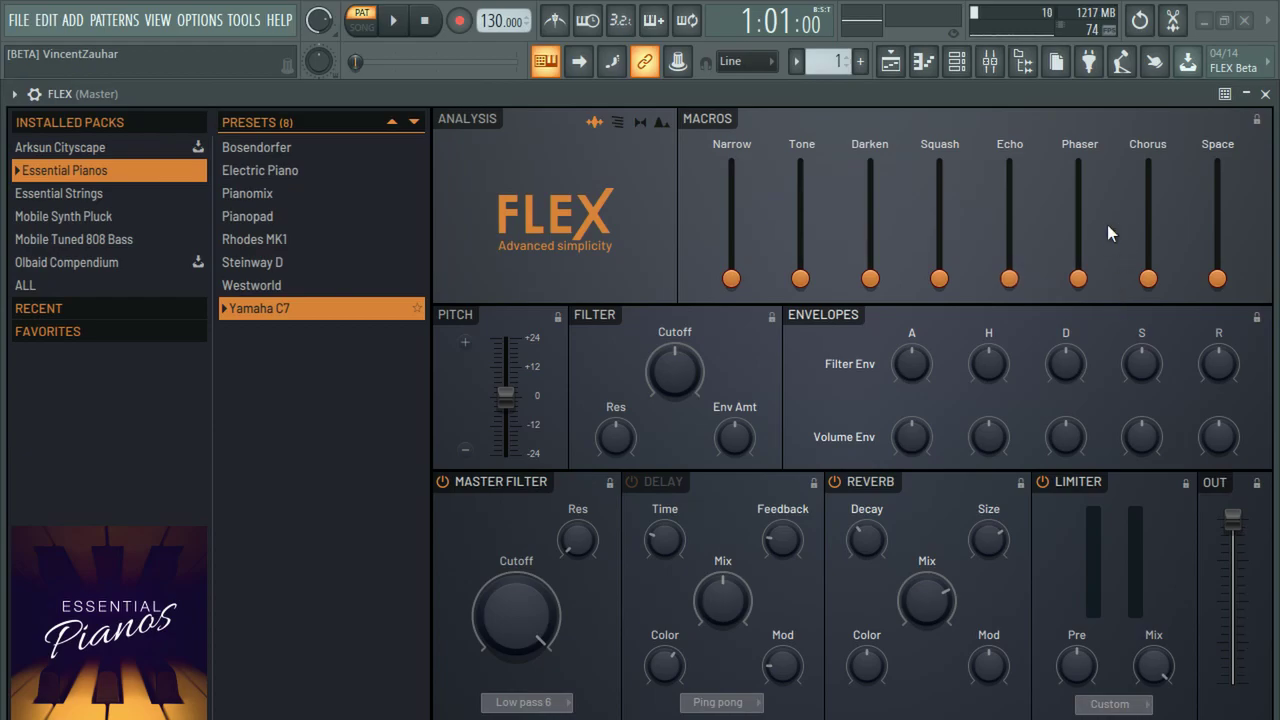
{"action": "left_click_drag", "start_coordinate": [1218, 274], "coordinate": [1232, 288]}
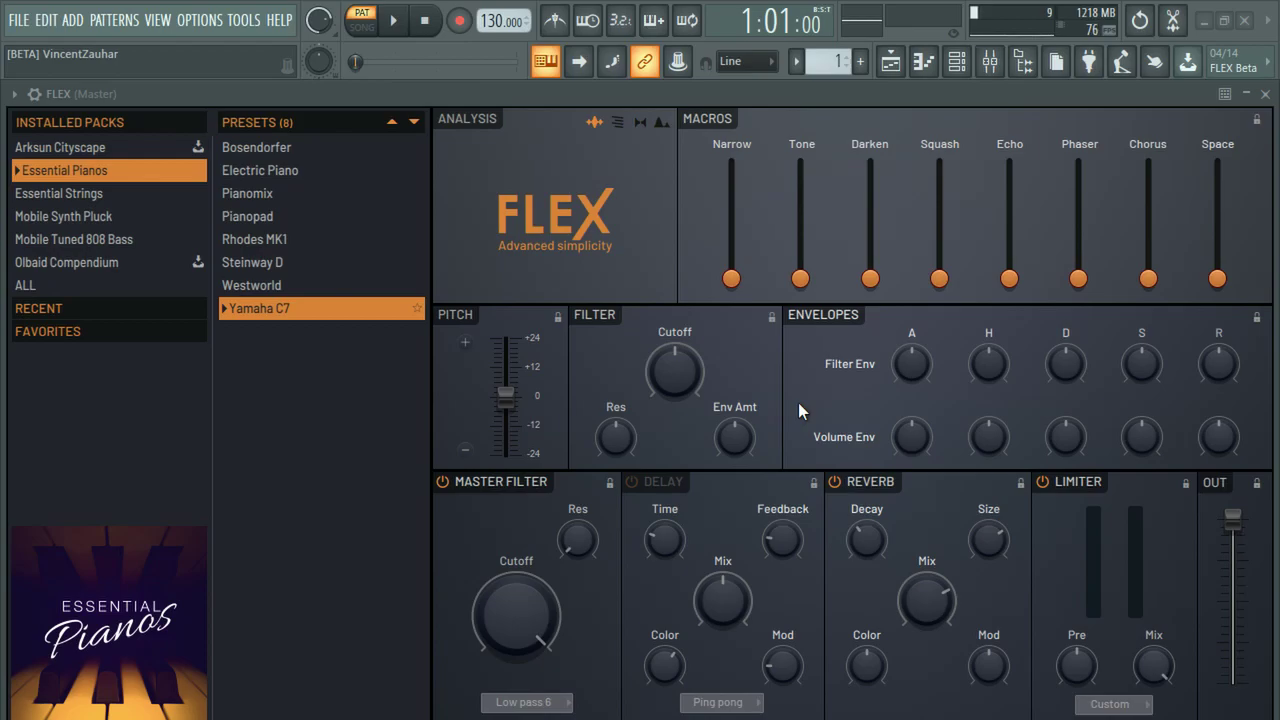
- Open the Arksun Cityscape pack and select the Head Buzzer preset in its list
{"action": "left_click", "coordinate": [76, 150]}
{"action": "scroll", "coordinate": [299, 306], "scroll_direction": "down", "scroll_amount": 12}
{"action": "scroll", "coordinate": [299, 306], "scroll_direction": "up", "scroll_amount": 13}
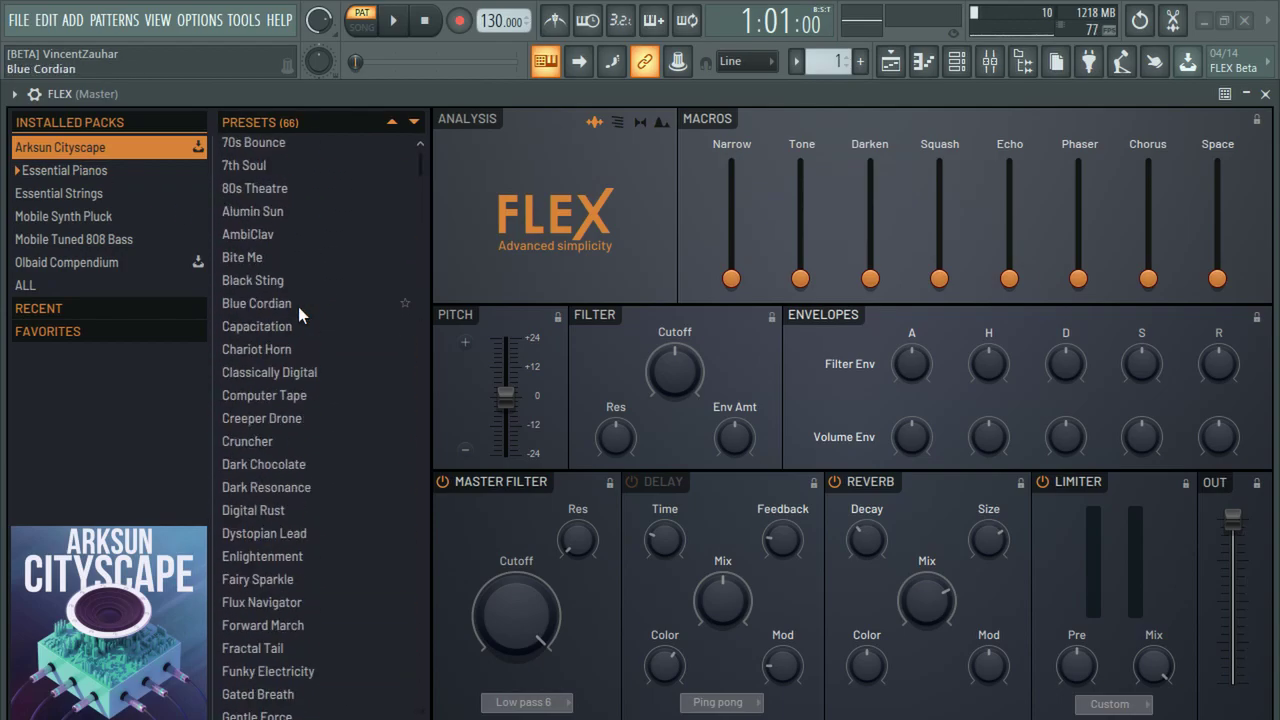
{"action": "scroll", "coordinate": [288, 402], "scroll_direction": "down", "scroll_amount": 10}
{"action": "left_click", "coordinate": [293, 467]}
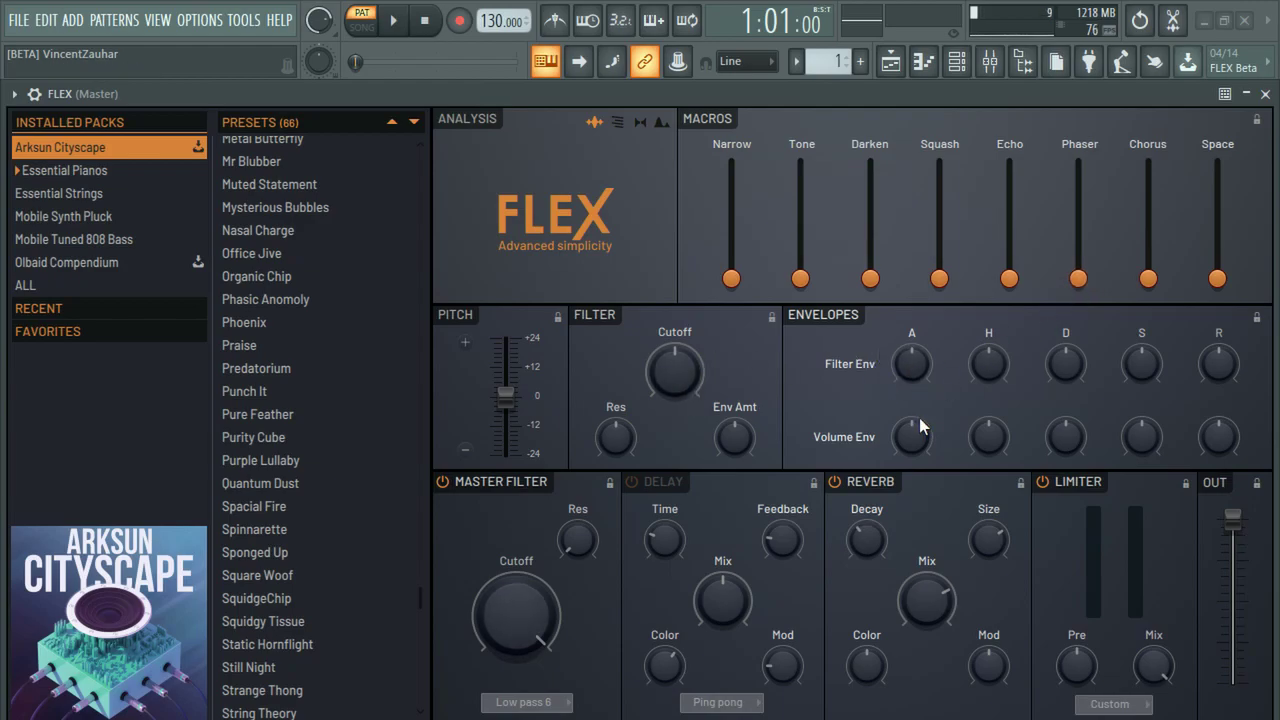
- Look through the full preset list of the Arksun Cityscape pack
{"action": "scroll", "coordinate": [323, 486], "scroll_direction": "up", "scroll_amount": 10}
{"action": "scroll", "coordinate": [322, 447], "scroll_direction": "down", "scroll_amount": 4}
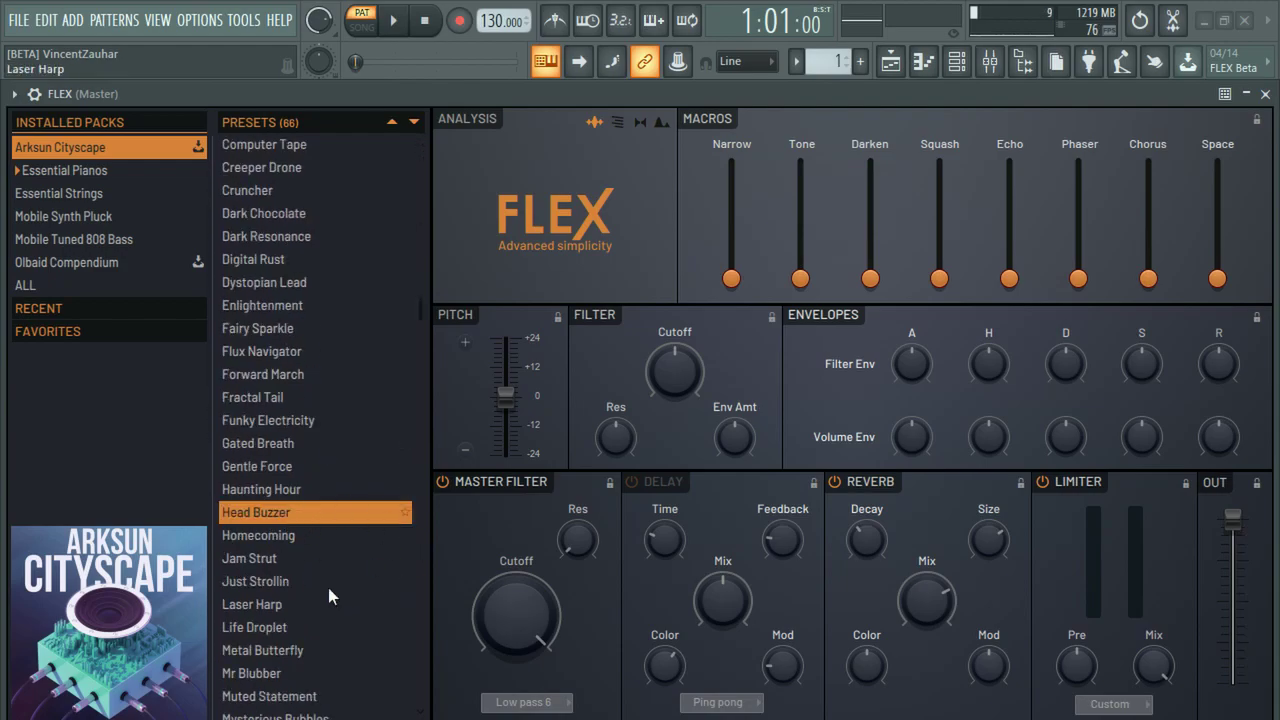
{"action": "scroll", "coordinate": [314, 545], "scroll_direction": "up", "scroll_amount": 5}
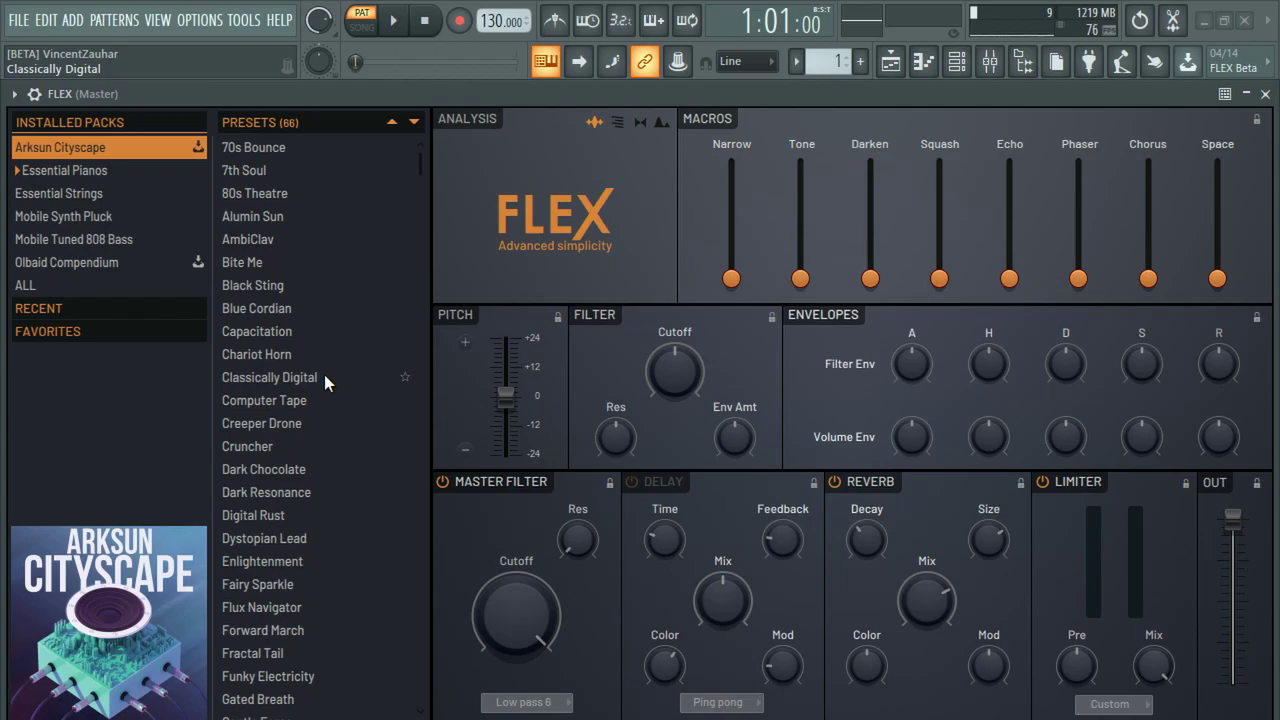
{"action": "scroll", "coordinate": [324, 377], "scroll_direction": "down", "scroll_amount": 15}
{"action": "scroll", "coordinate": [324, 377], "scroll_direction": "up", "scroll_amount": 15}
{"action": "scroll", "coordinate": [326, 354], "scroll_direction": "down", "scroll_amount": 10}
{"action": "scroll", "coordinate": [326, 354], "scroll_direction": "up", "scroll_amount": 10}
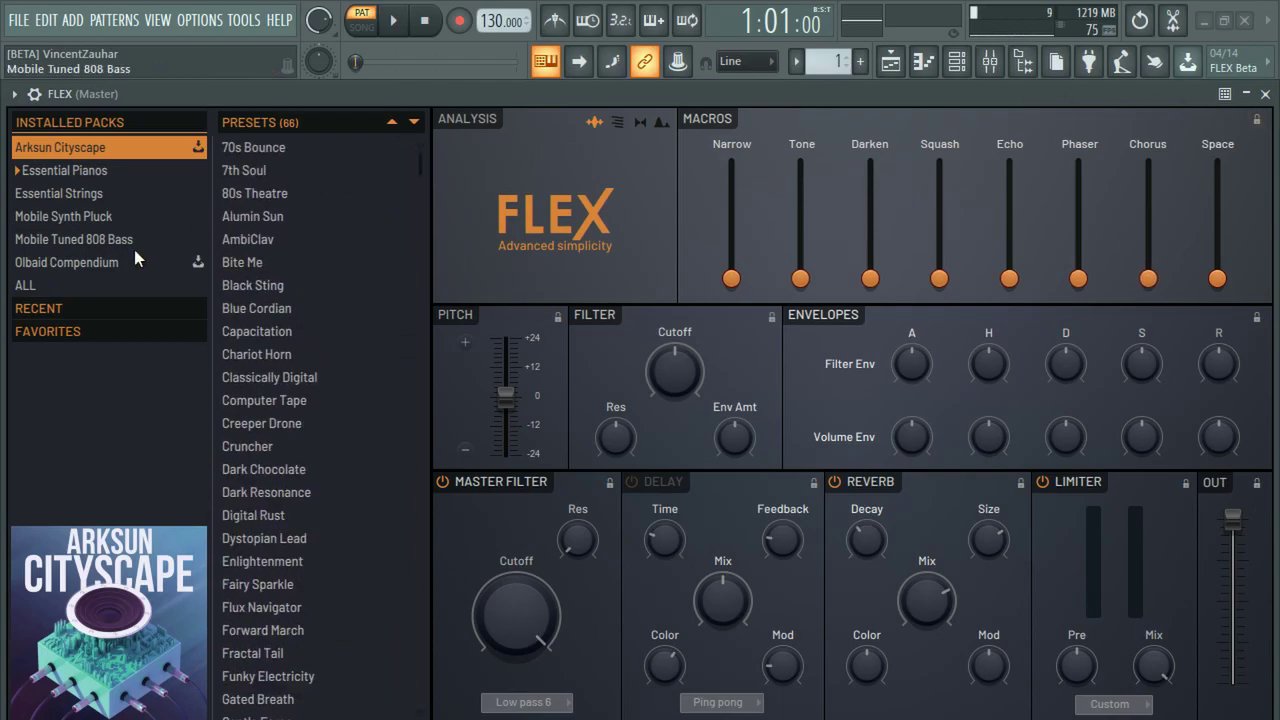